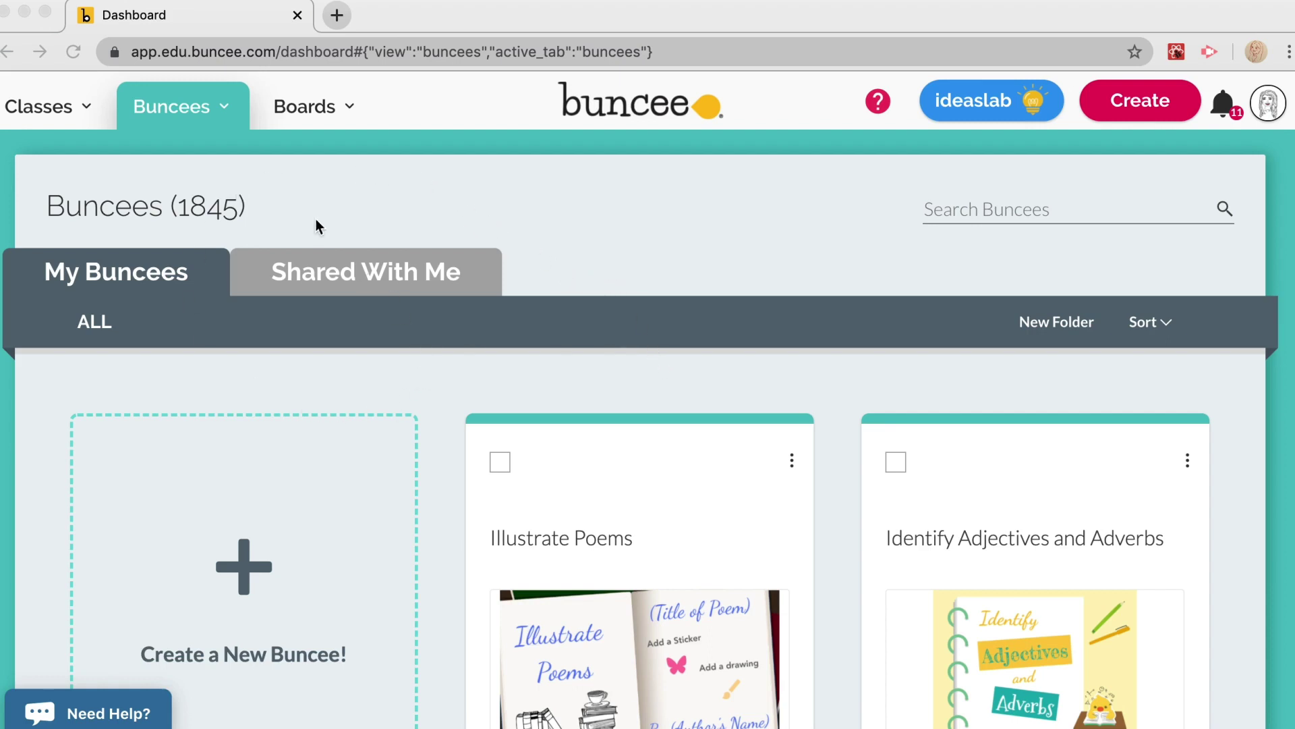
{"action": "left_click", "coordinate": [66, 105]}
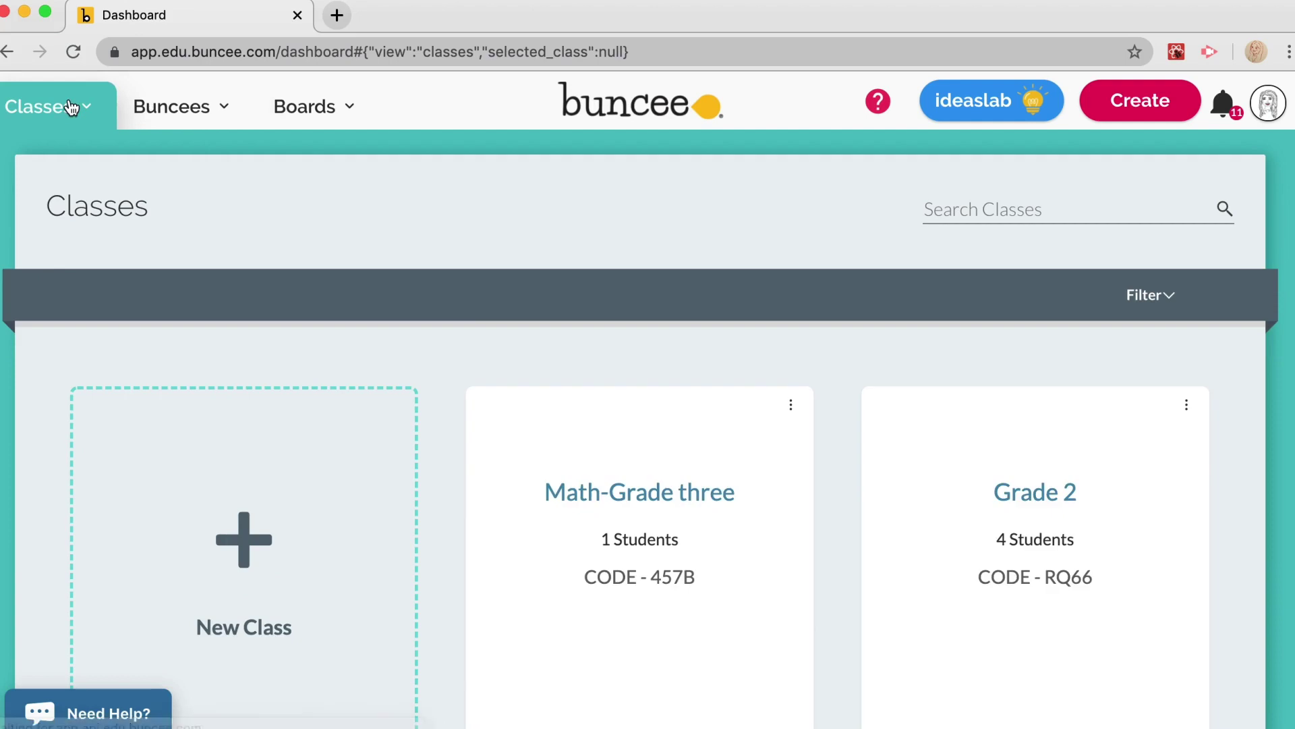
{"action": "scroll", "coordinate": [500, 354], "scroll_direction": "down", "scroll_amount": 4}
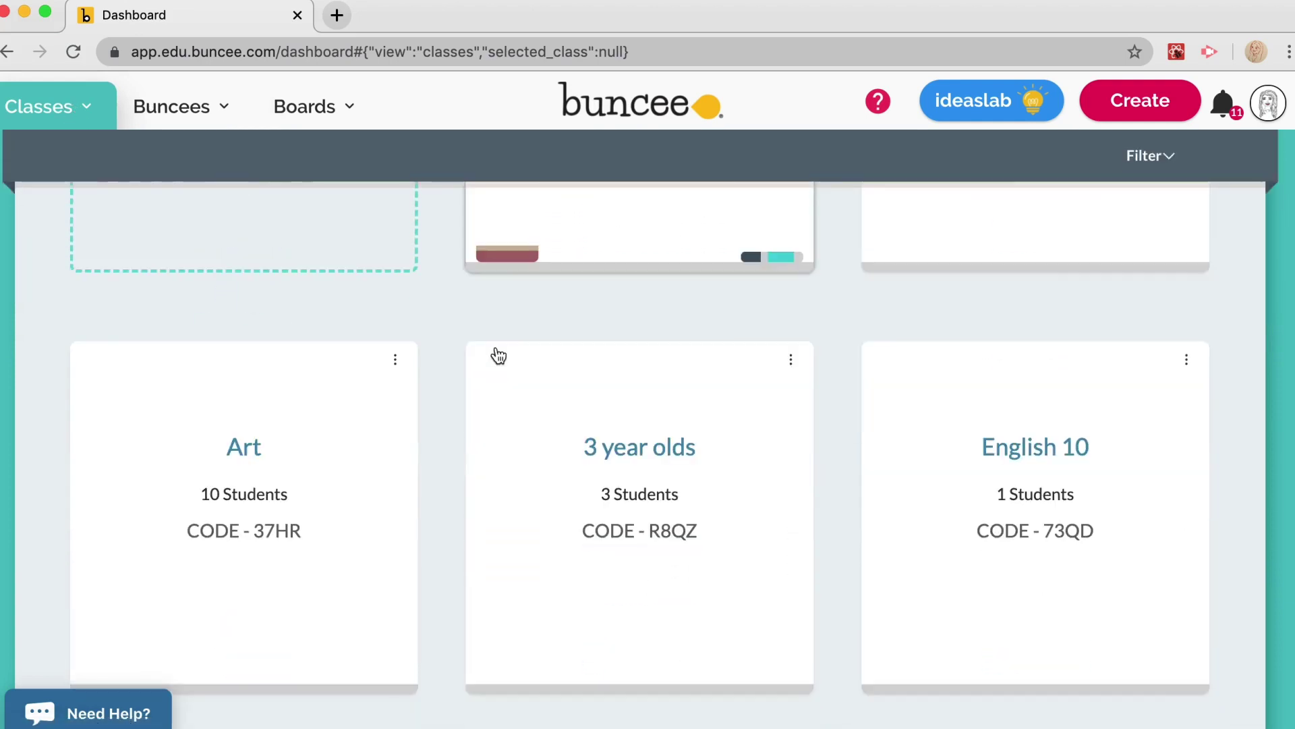
{"action": "scroll", "coordinate": [498, 355], "scroll_direction": "up", "scroll_amount": 4}
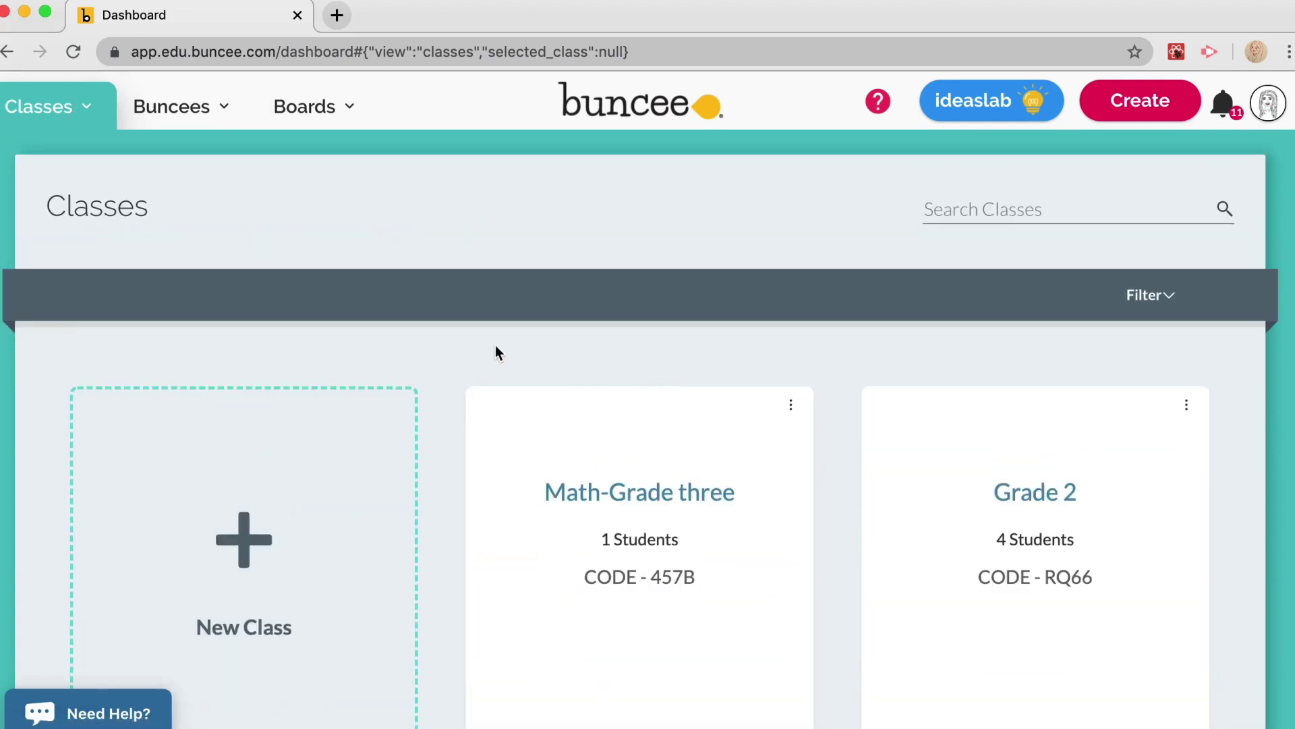
{"action": "scroll", "coordinate": [495, 346], "scroll_direction": "down", "scroll_amount": 1}
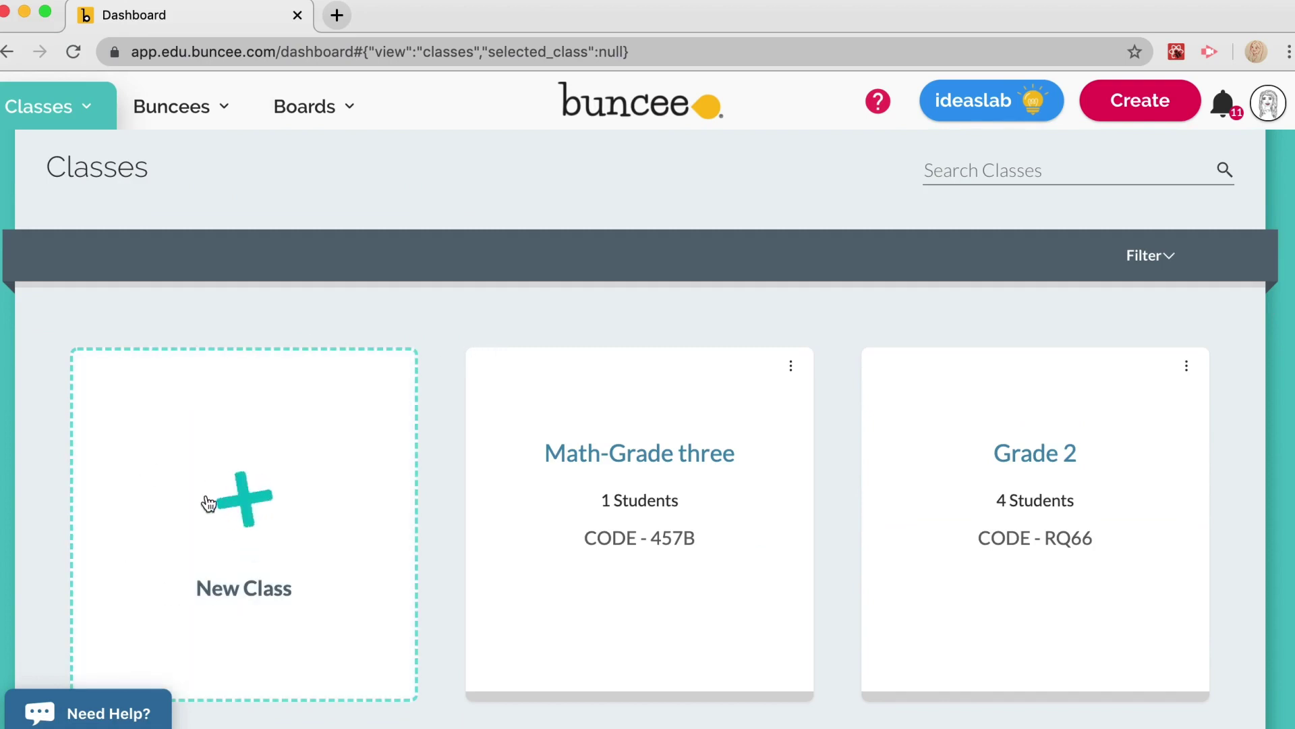
{"action": "left_click", "coordinate": [248, 516]}
Create a class named after the teacher, with subject Reading and grade 1.
{"action": "left_click", "coordinate": [470, 348]}
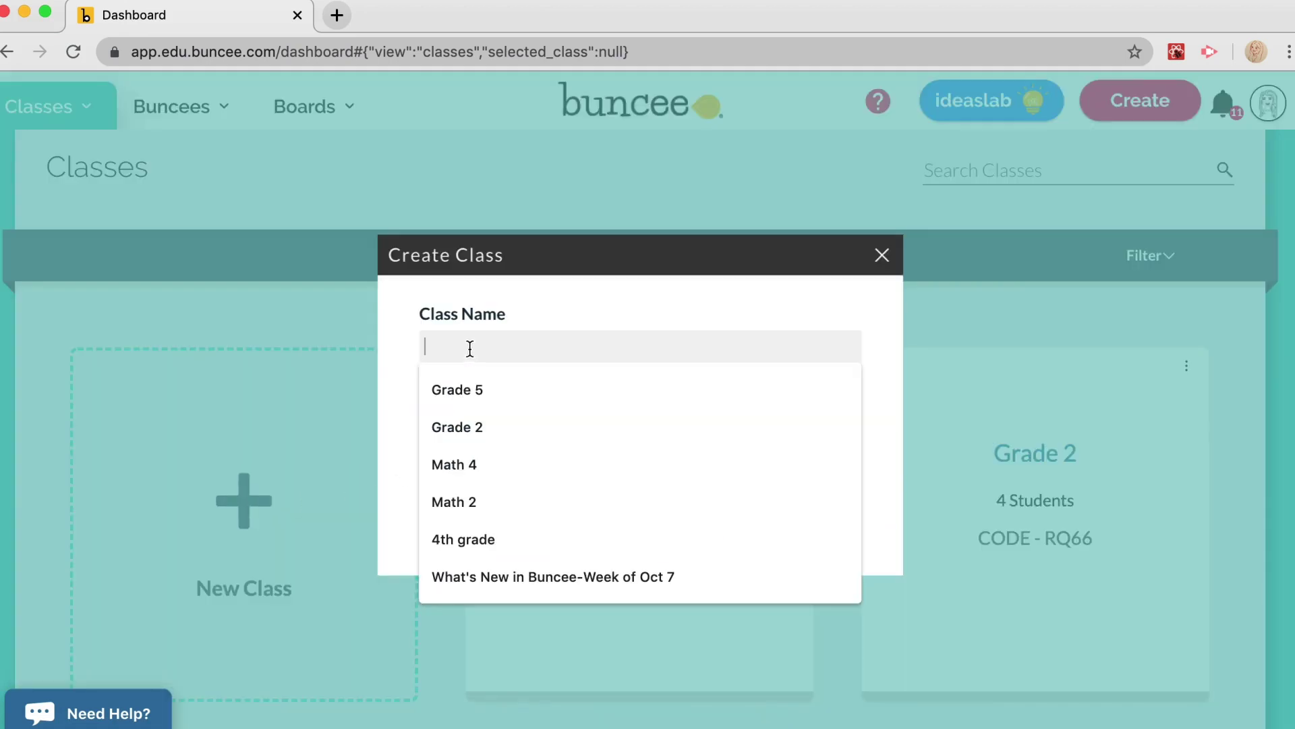
{"action": "type", "text": "Ms"}
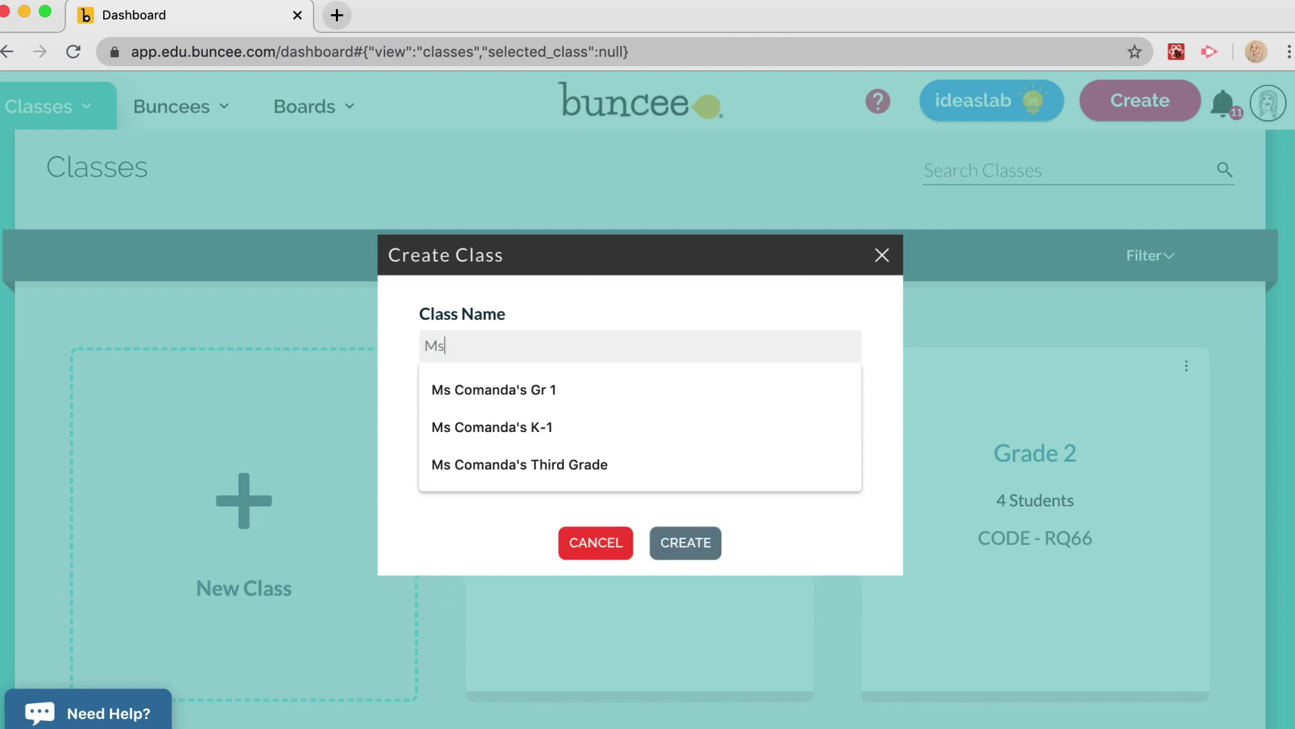
{"action": "type", "text": " Comanda"}
{"action": "left_click", "coordinate": [692, 548]}
{"action": "left_click", "coordinate": [881, 472]}
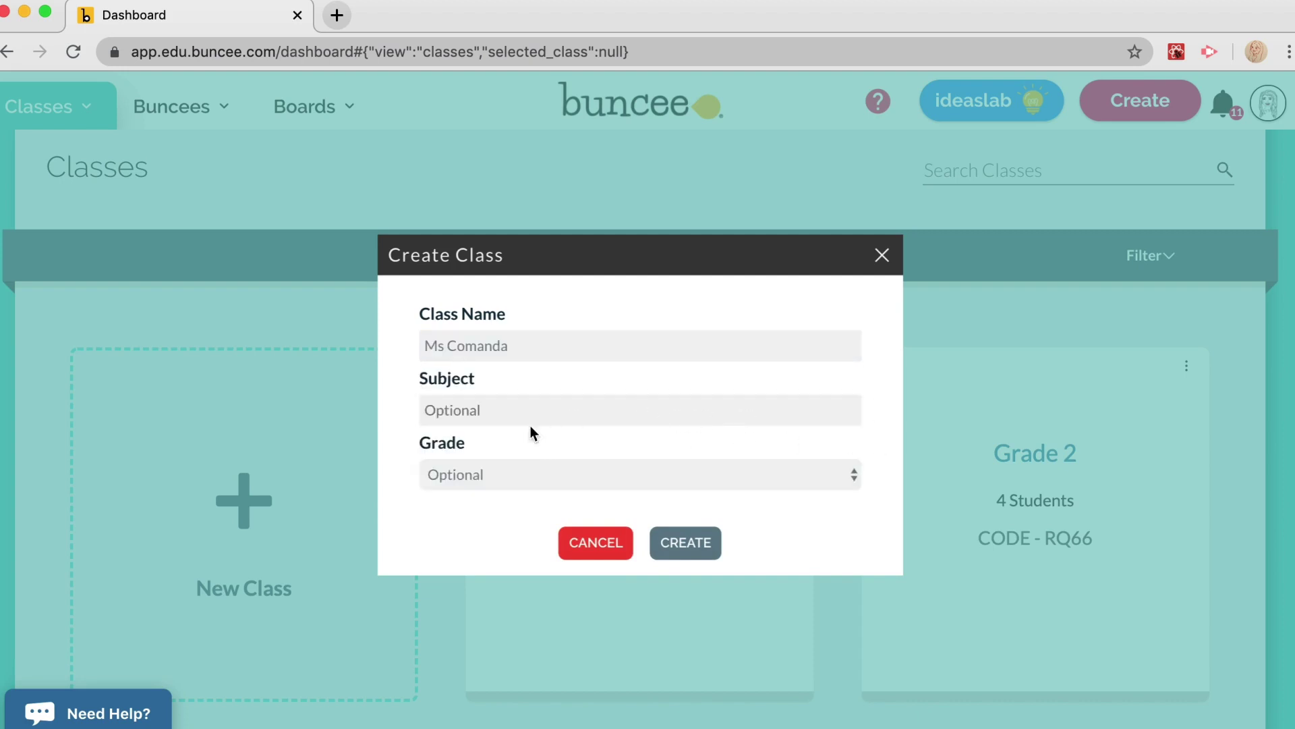
{"action": "left_click", "coordinate": [491, 415]}
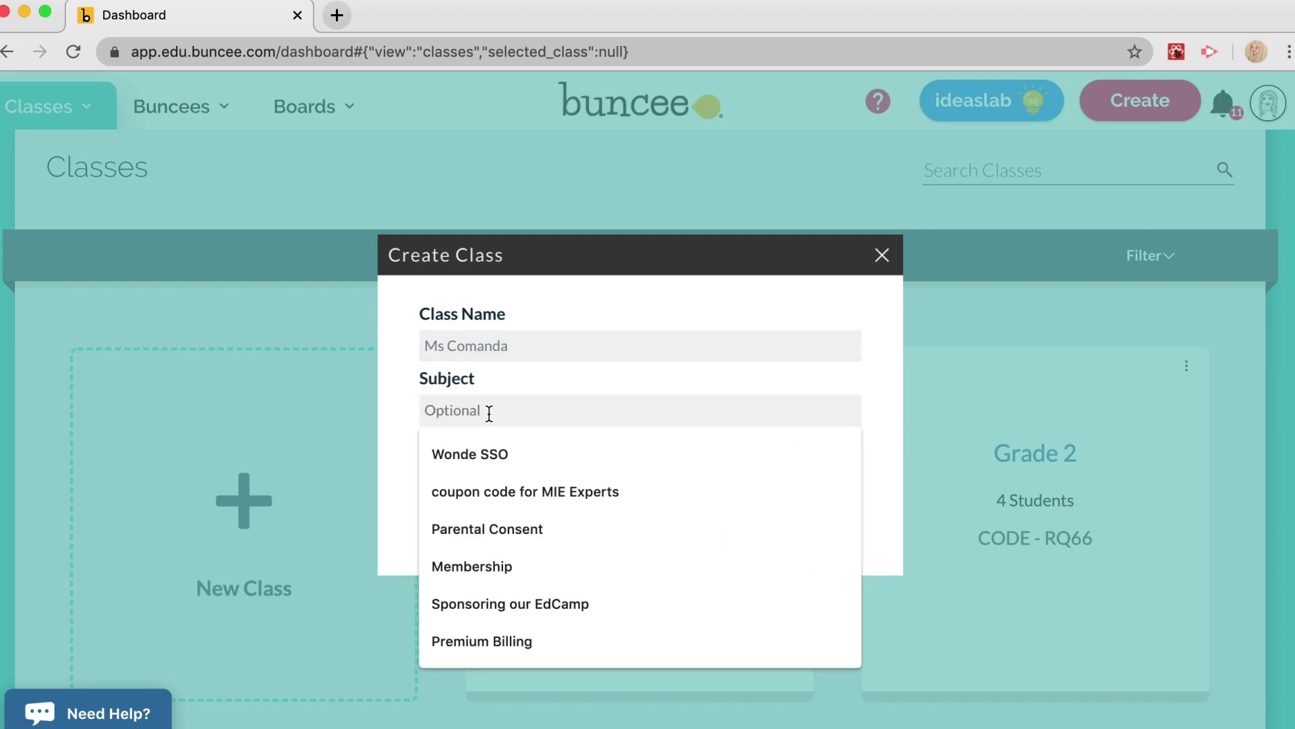
{"action": "type", "text": "Reading"}
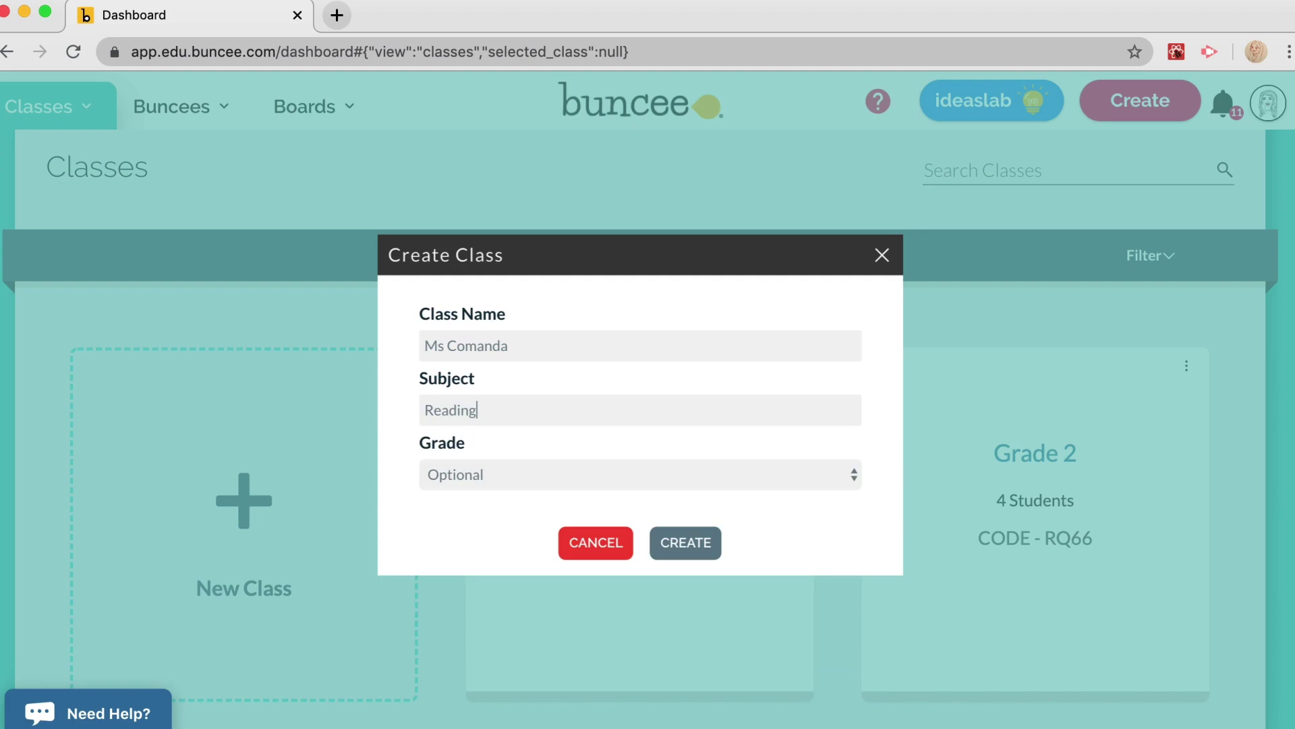
{"action": "left_click", "coordinate": [853, 474]}
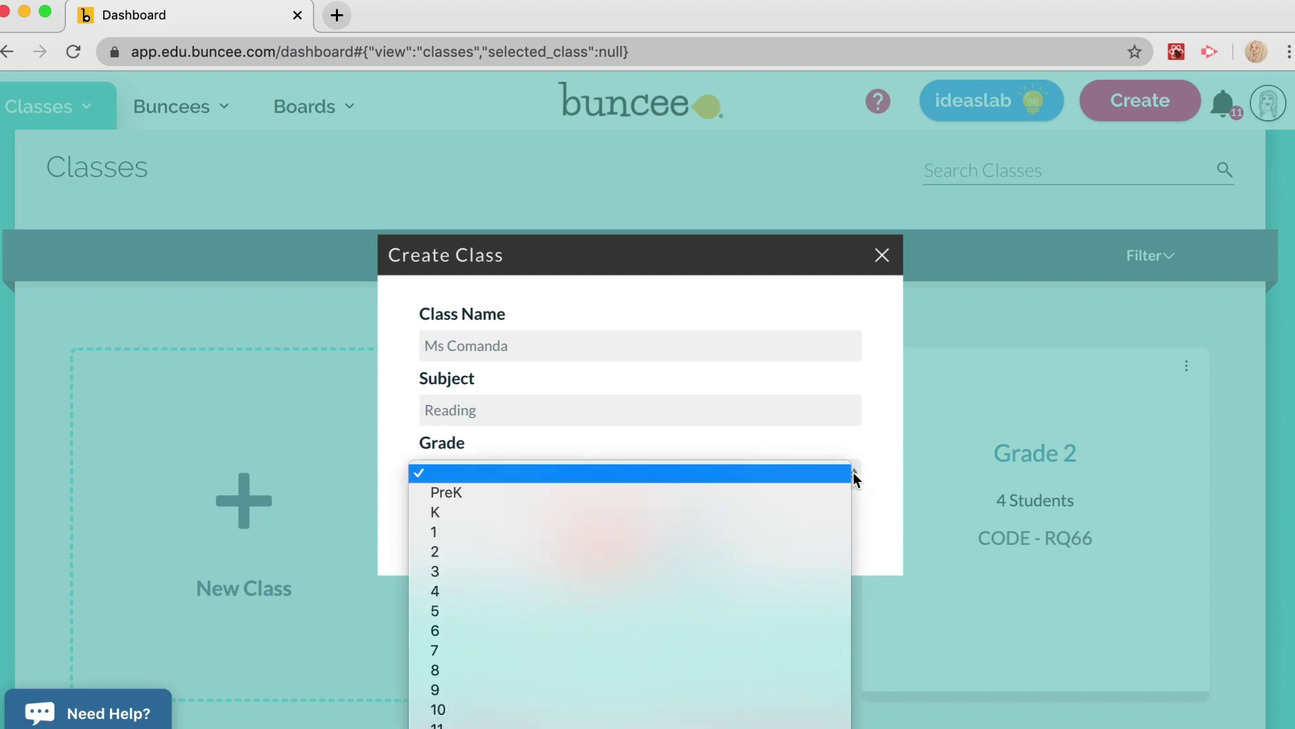
{"action": "left_click", "coordinate": [484, 537]}
{"action": "left_click", "coordinate": [688, 544]}
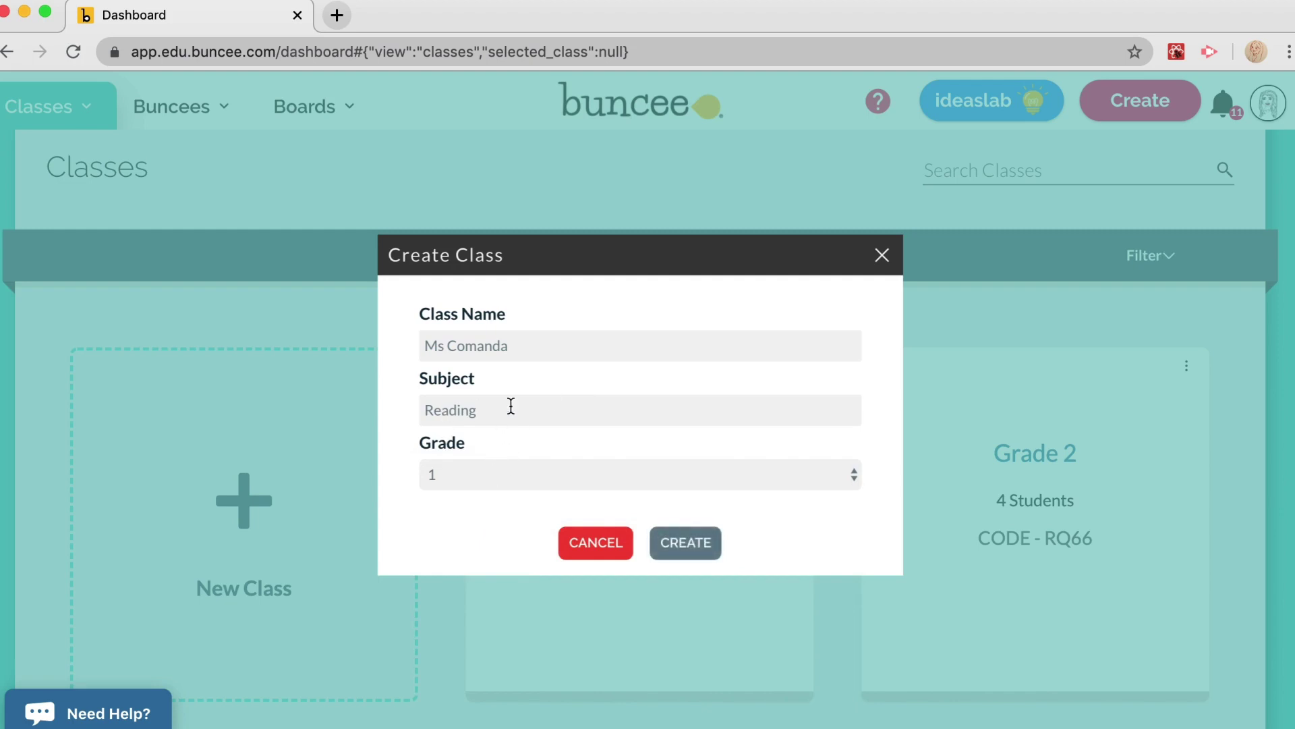
{"action": "left_click", "coordinate": [689, 548]}
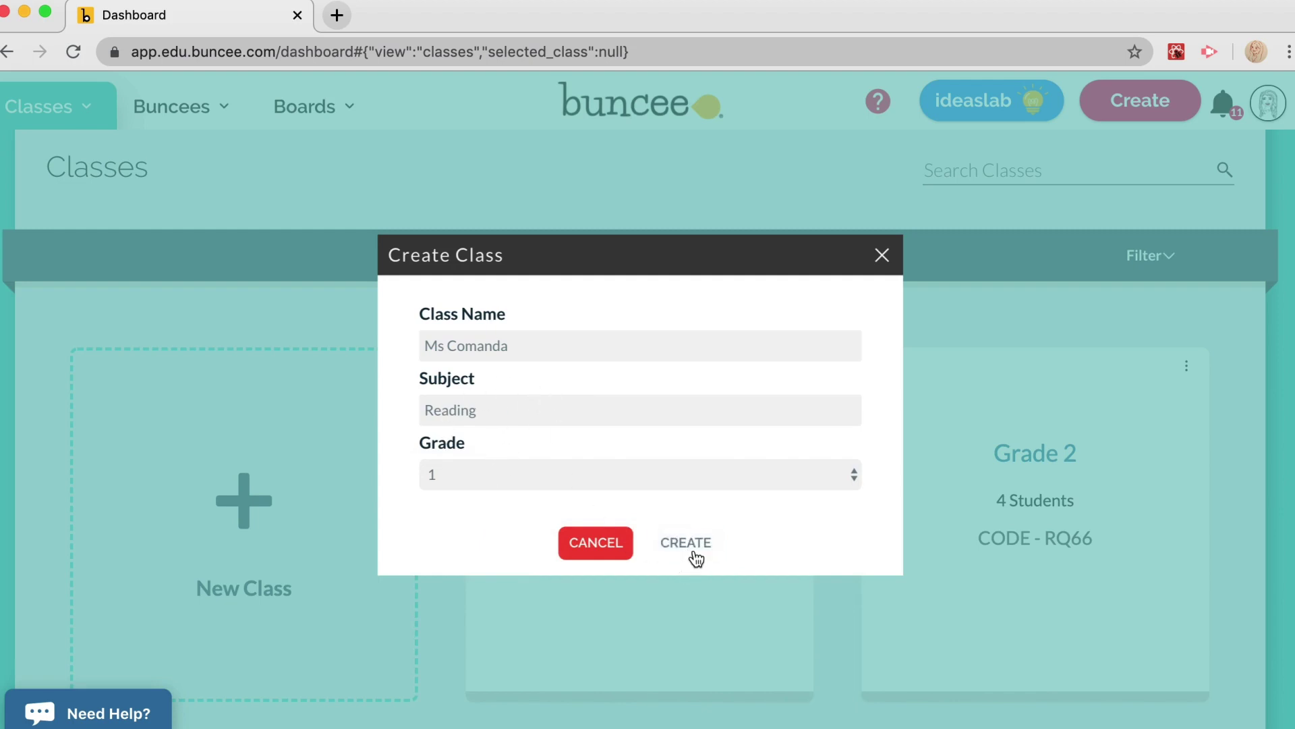
Open the new class card at the bottom of the Classes page to its empty student list.
{"action": "scroll", "coordinate": [696, 558], "scroll_direction": "down", "scroll_amount": 15}
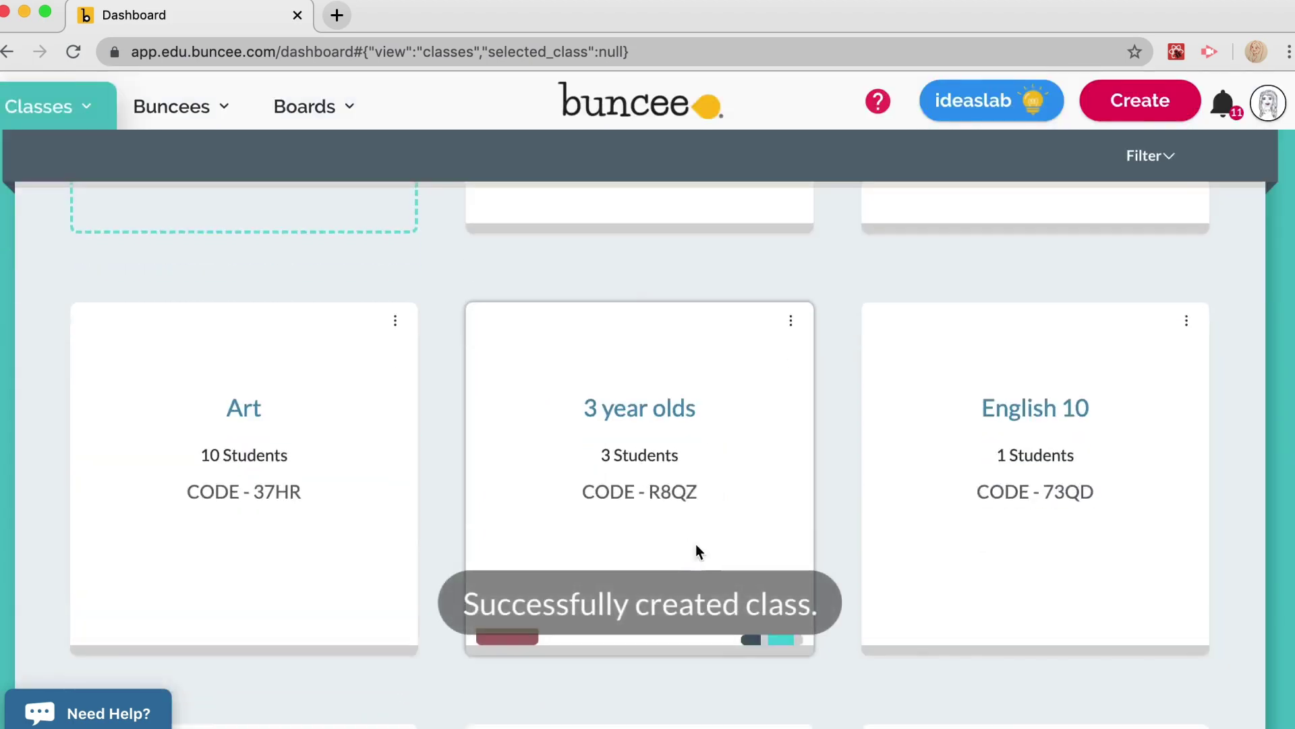
{"action": "scroll", "coordinate": [696, 548], "scroll_direction": "down", "scroll_amount": 20}
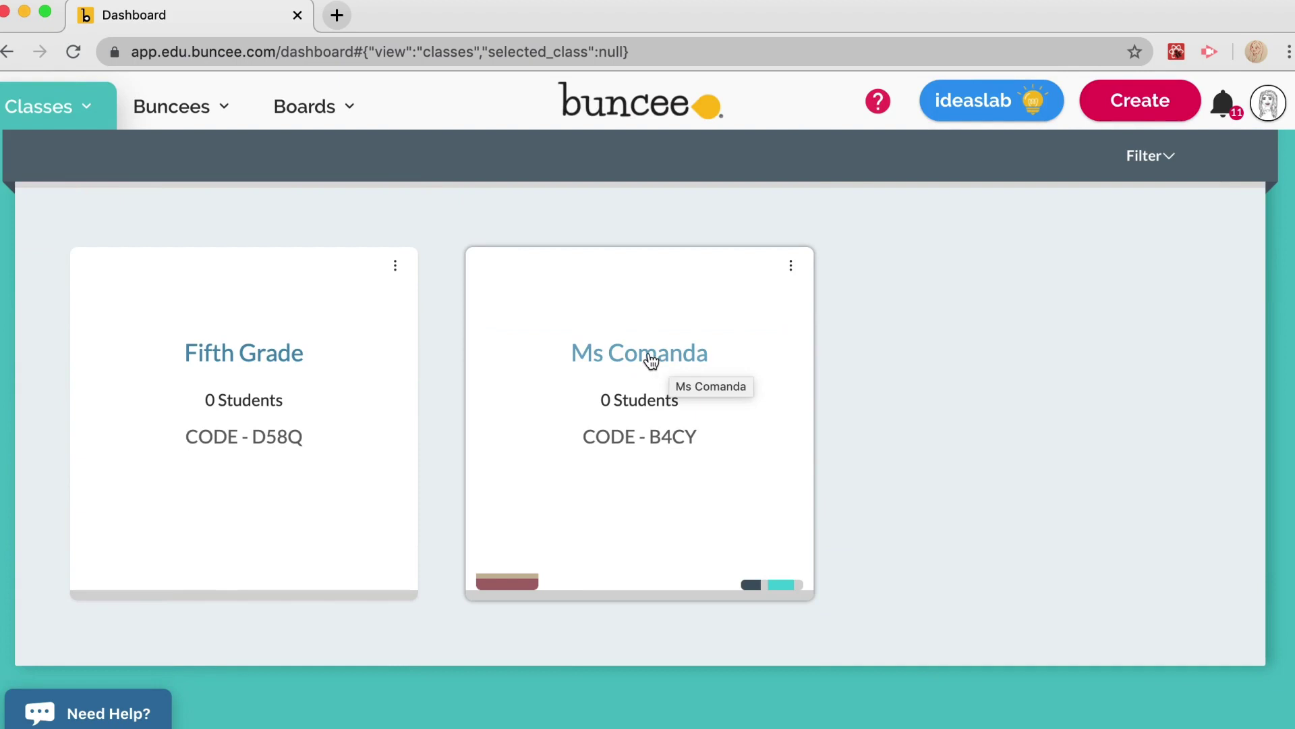
{"action": "left_click", "coordinate": [651, 361]}
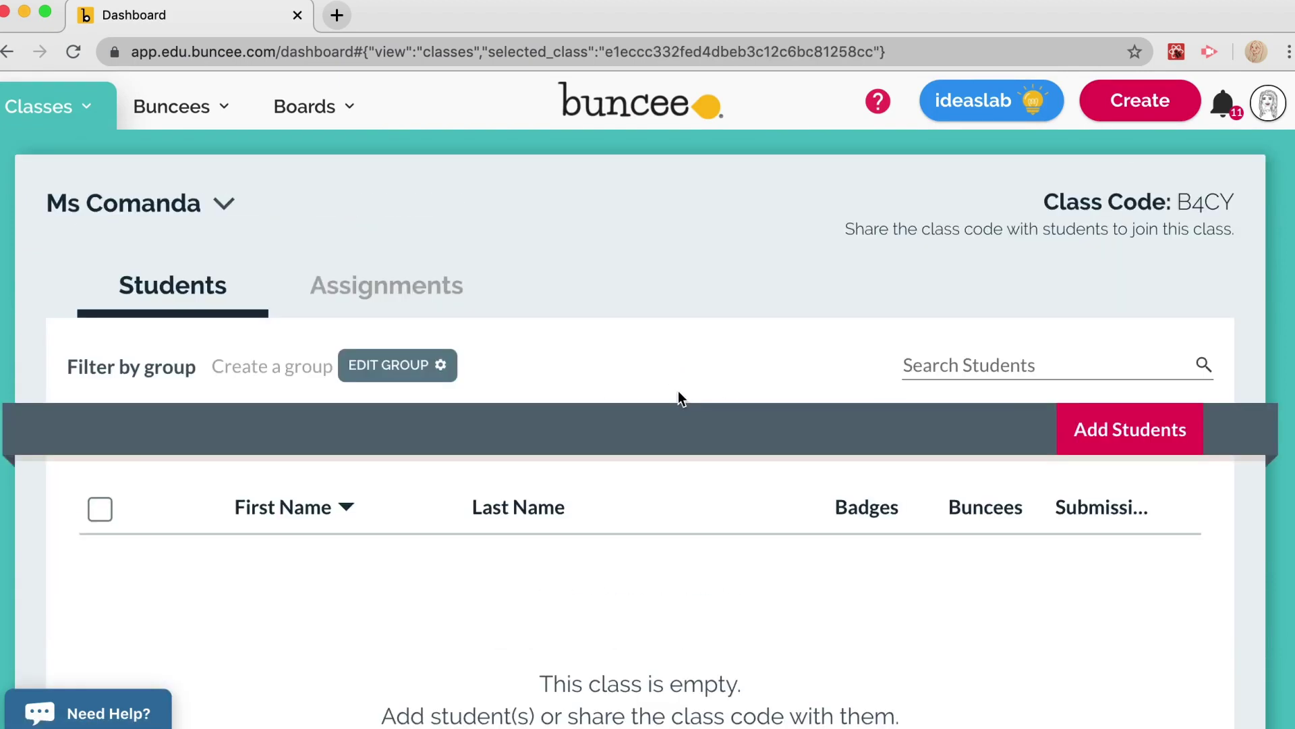
{"action": "scroll", "coordinate": [678, 391], "scroll_direction": "down", "scroll_amount": 1}
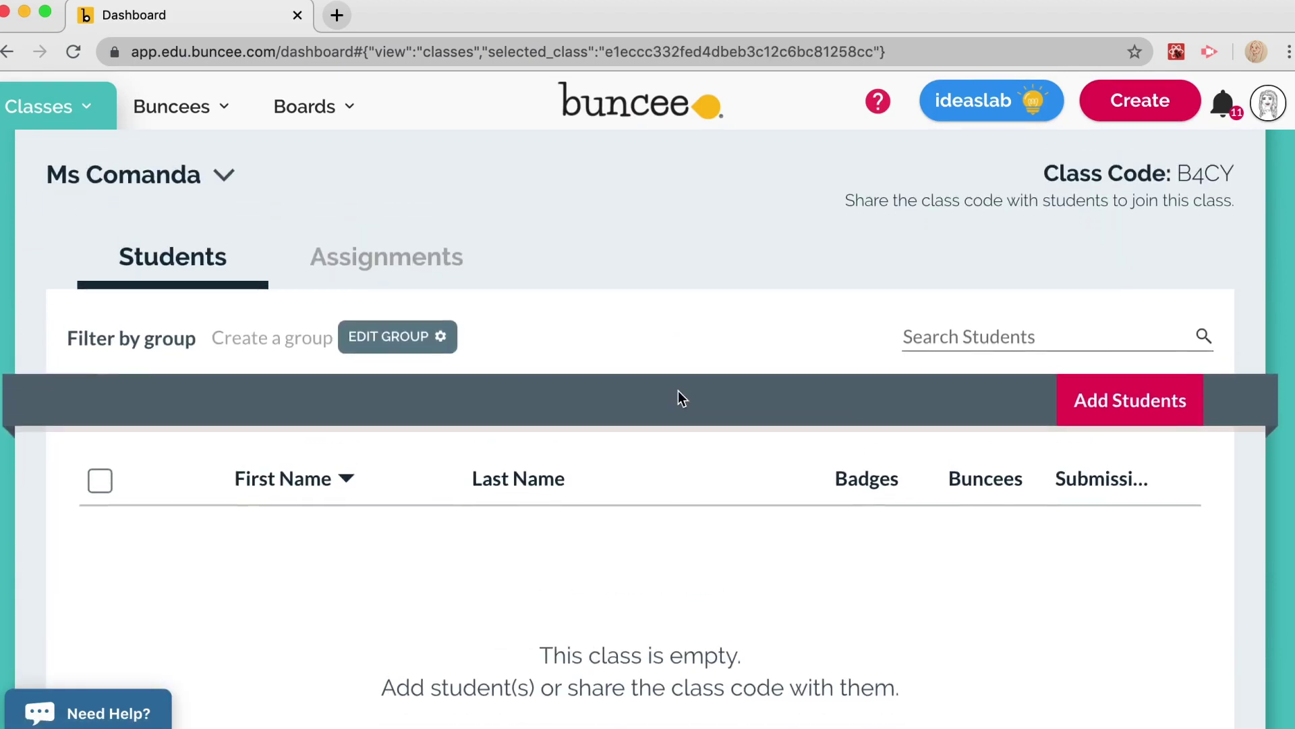
{"action": "scroll", "coordinate": [678, 390], "scroll_direction": "up", "scroll_amount": 1}
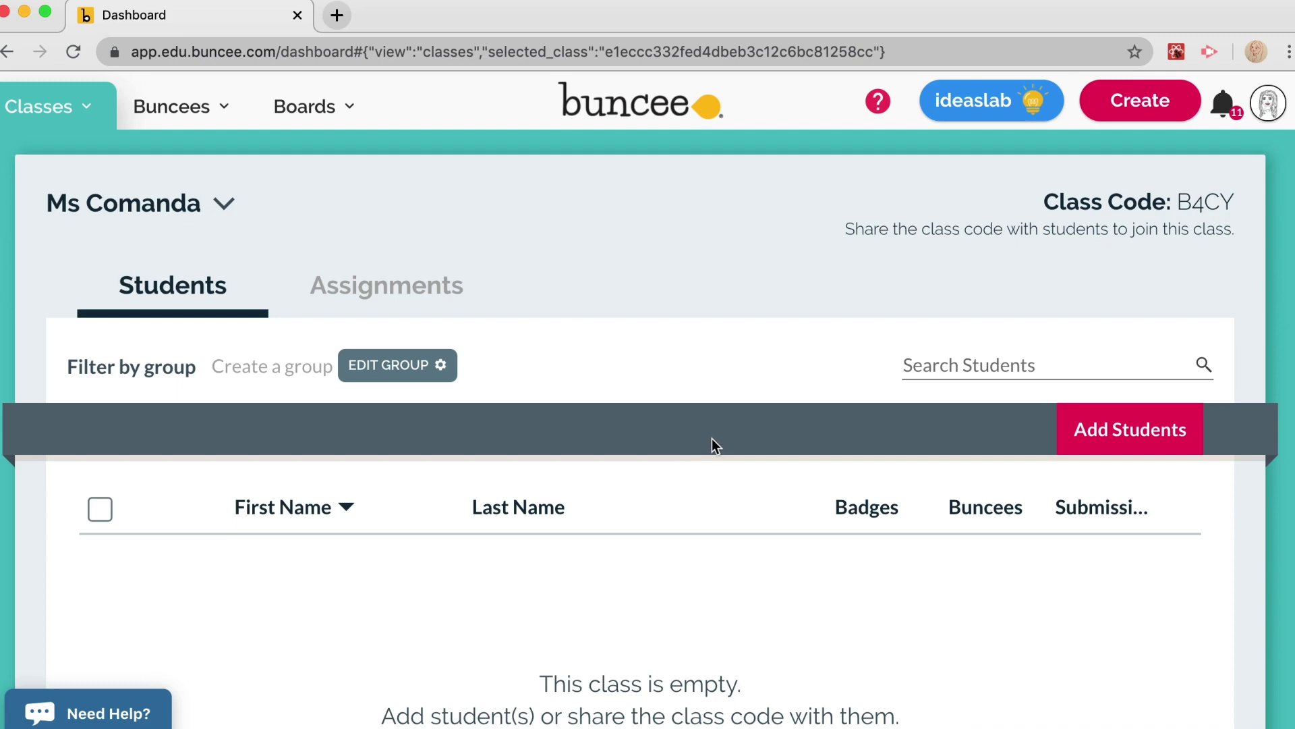
{"action": "scroll", "coordinate": [759, 494], "scroll_direction": "down", "scroll_amount": 1}
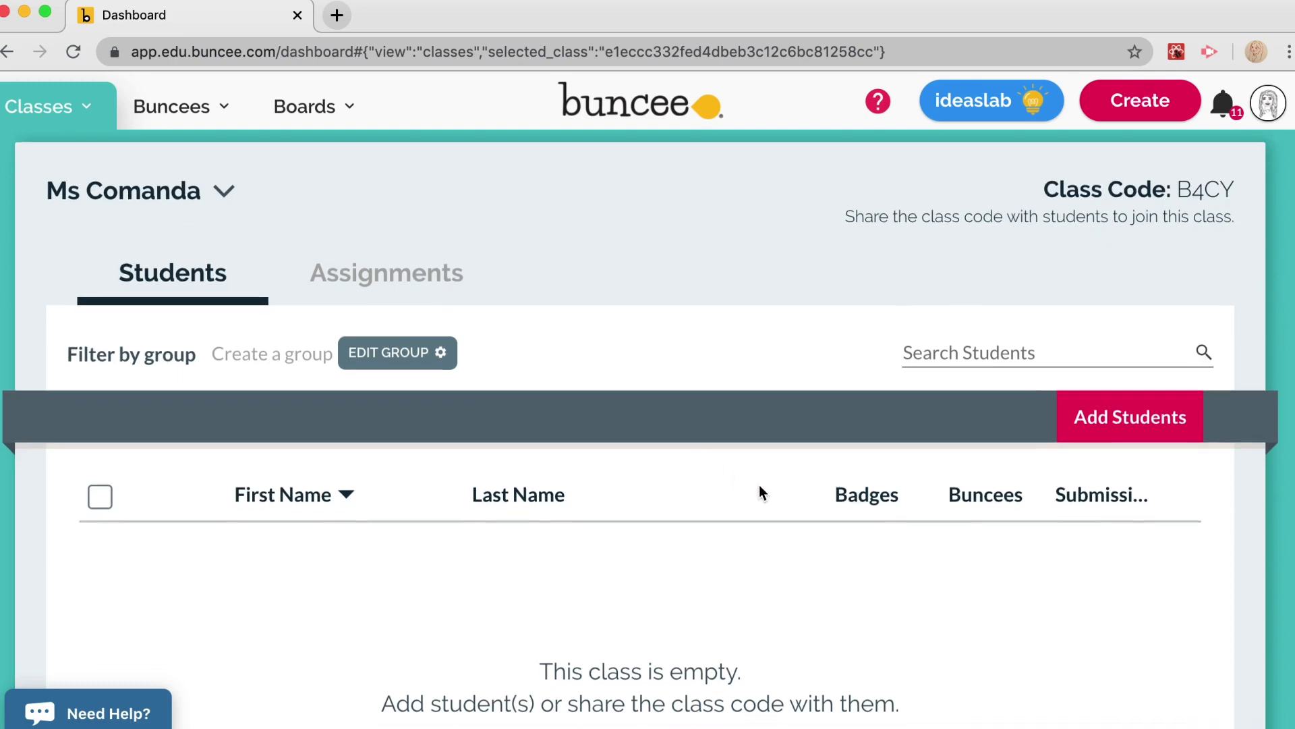
In Add Students, enter the student's first and last name and a username.
{"action": "left_click", "coordinate": [1132, 419]}
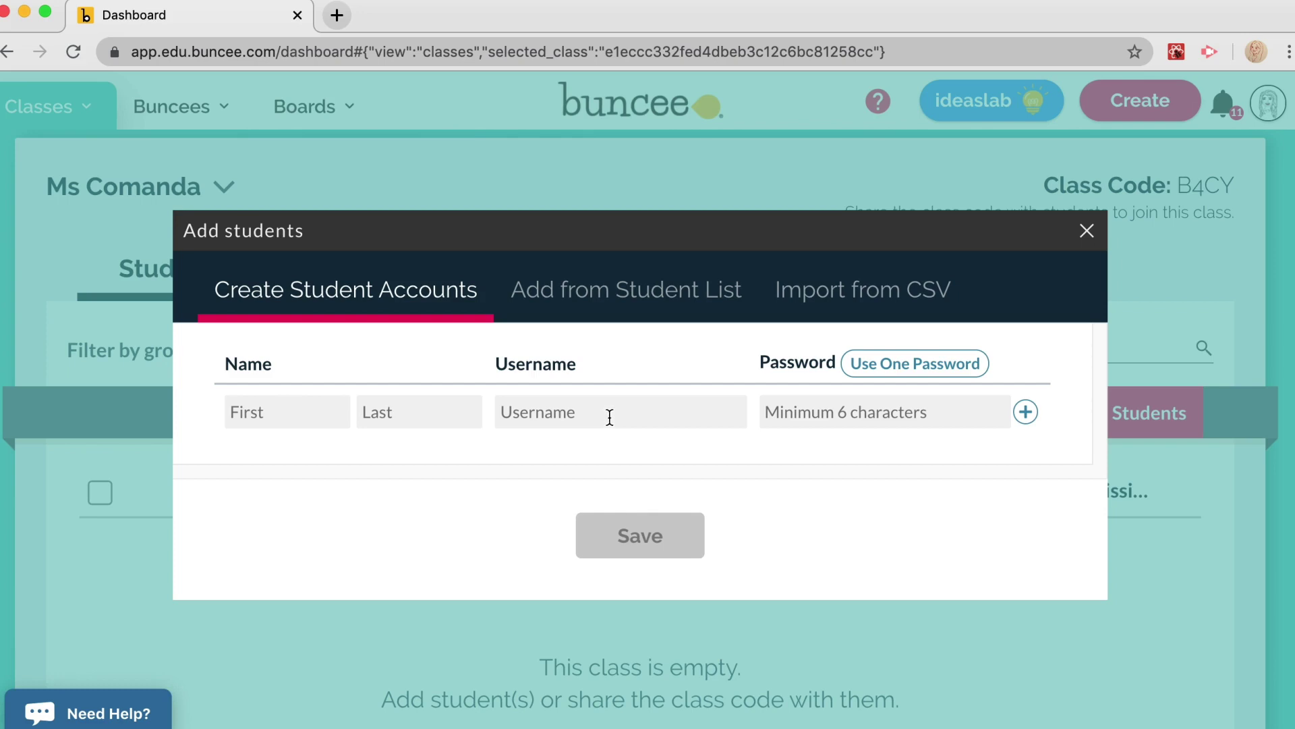
{"action": "left_click", "coordinate": [315, 414]}
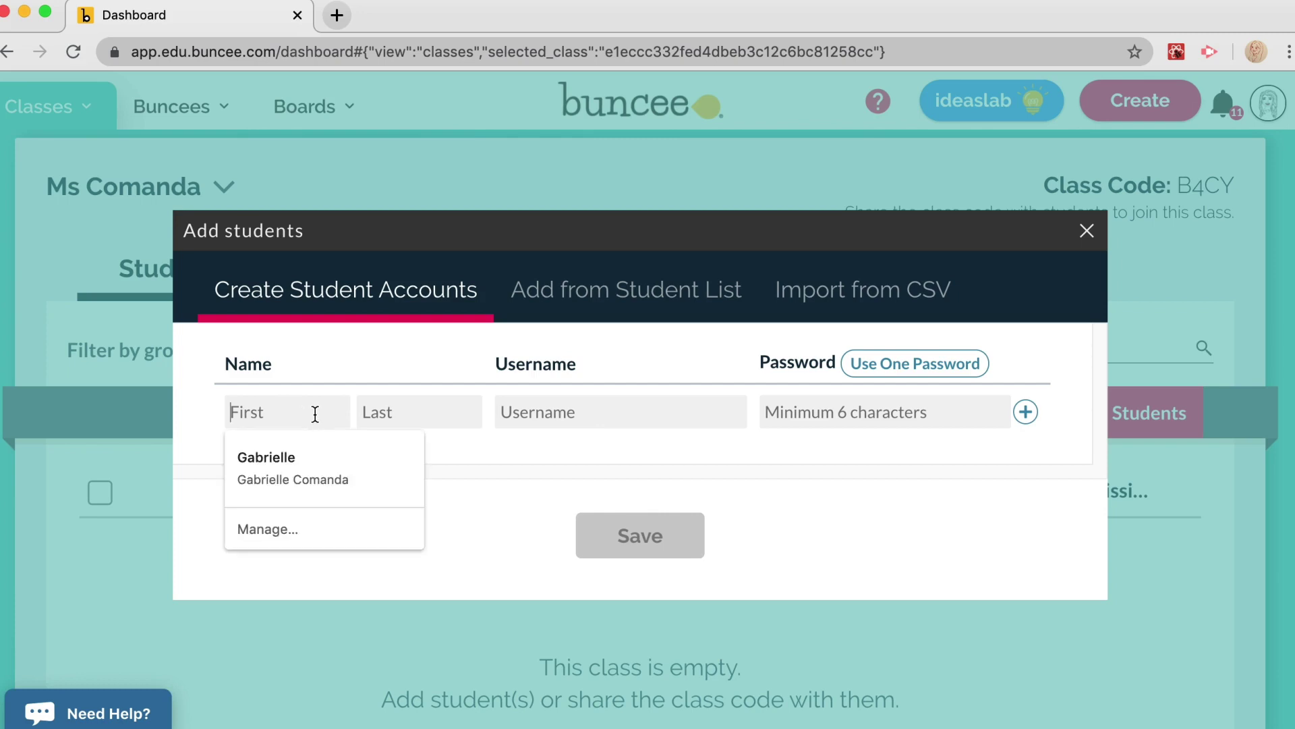
{"action": "left_click", "coordinate": [444, 409]}
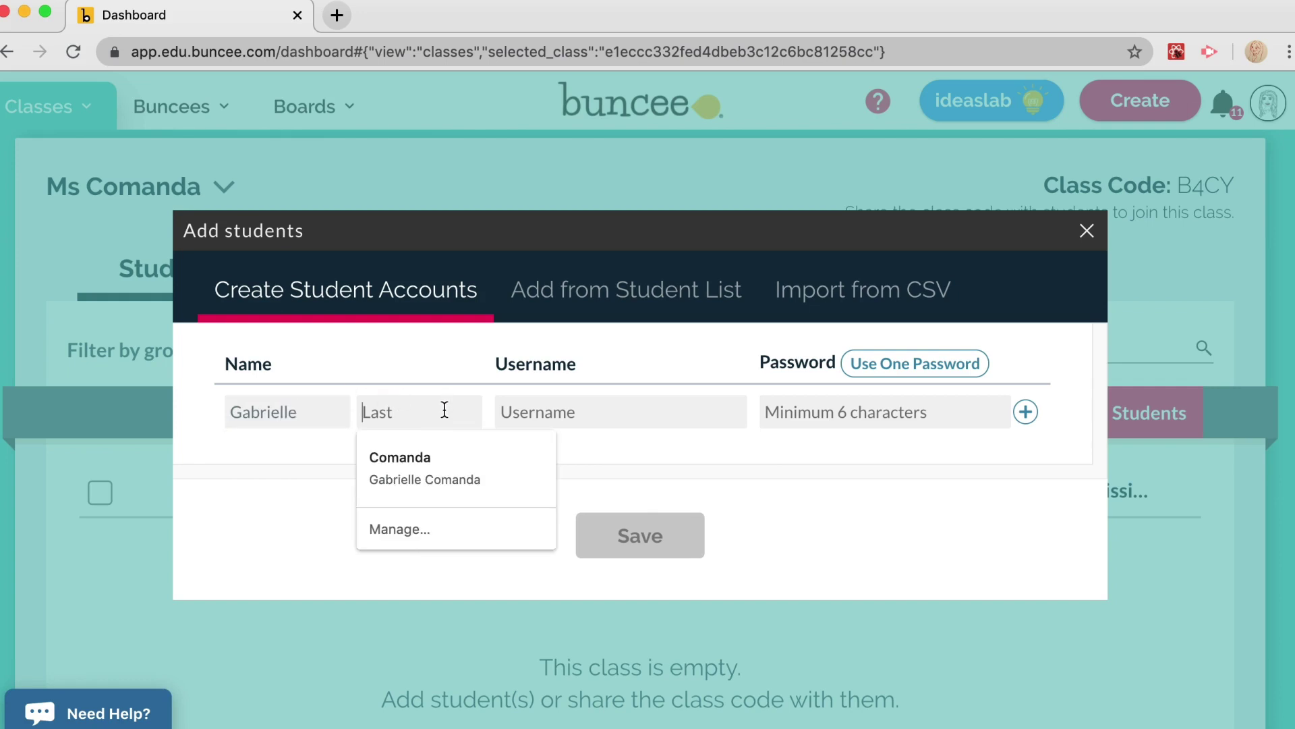
{"action": "type", "text": "Ciman"}
{"action": "key", "text": "BackSpace"}
{"action": "key", "text": "BackSpace"}
{"action": "key", "text": "BackSpace"}
{"action": "key", "text": "BackSpace"}
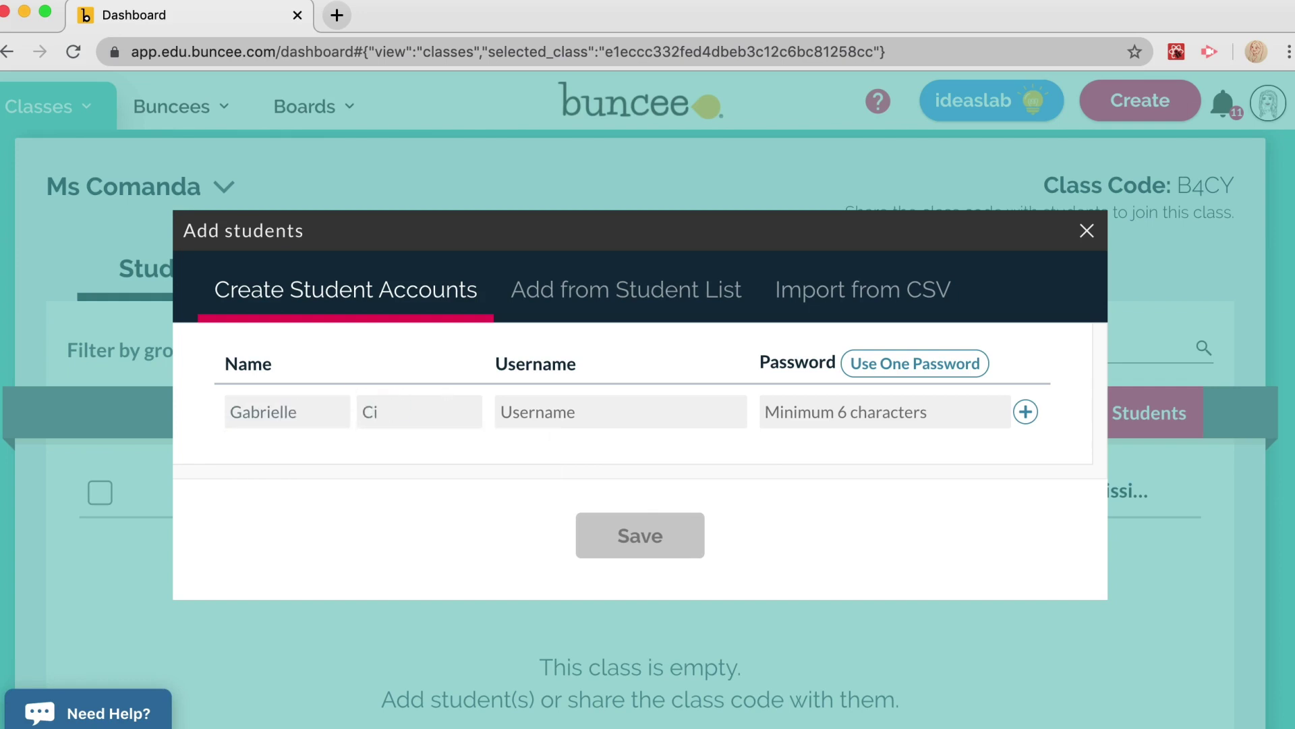
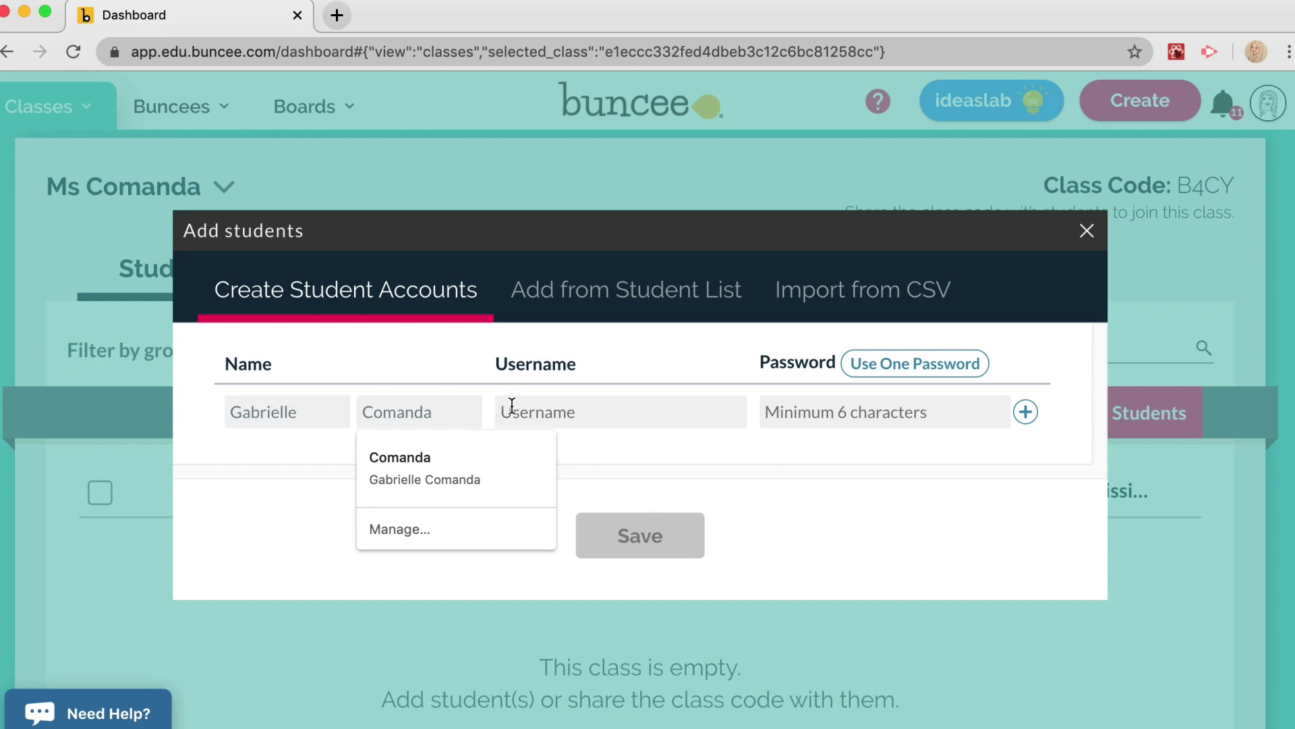
{"action": "left_click", "coordinate": [539, 413]}
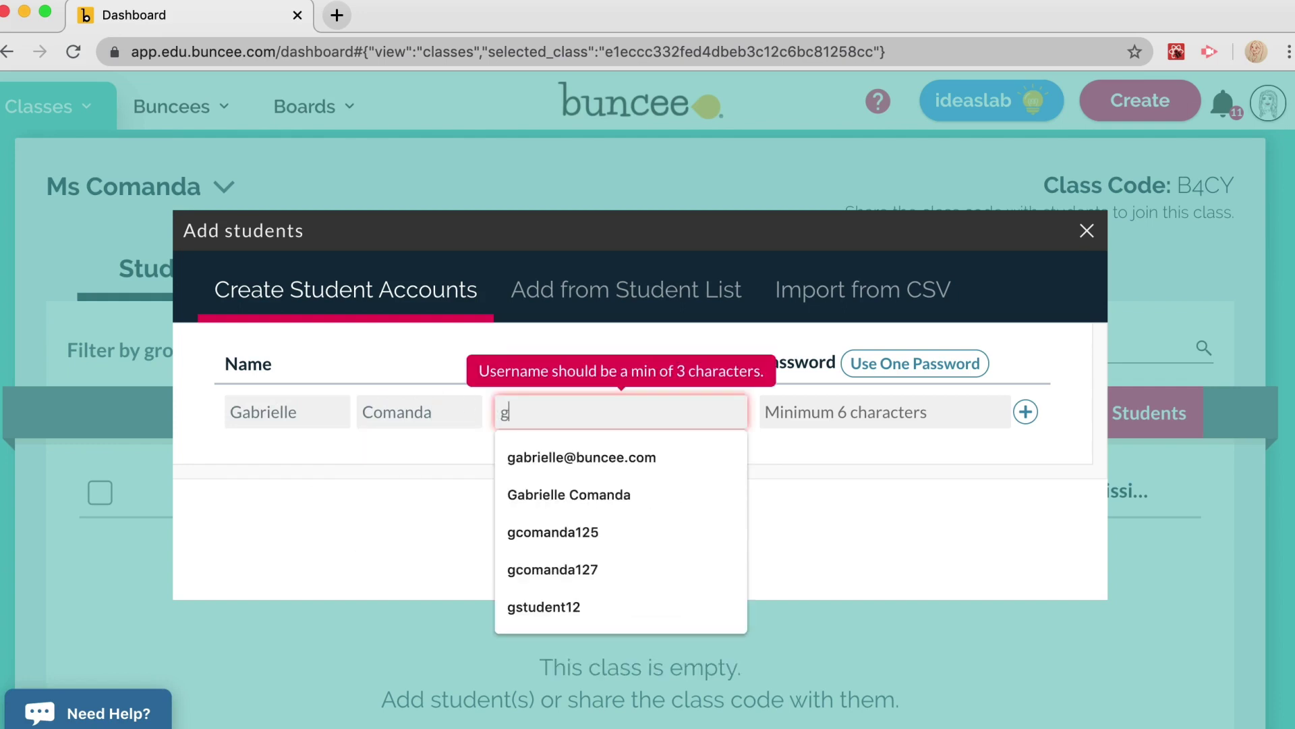
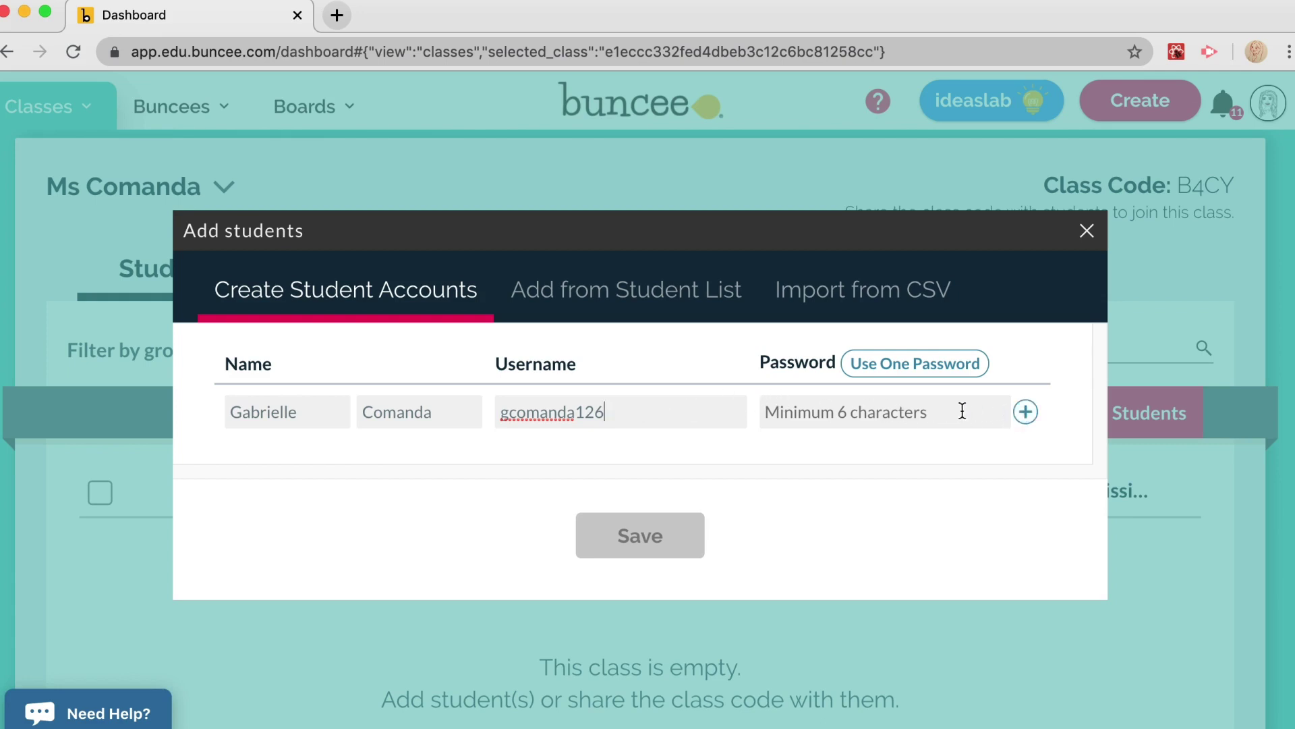
Give the student one shared class password and add the row to the accounts list.
{"action": "left_click", "coordinate": [943, 368]}
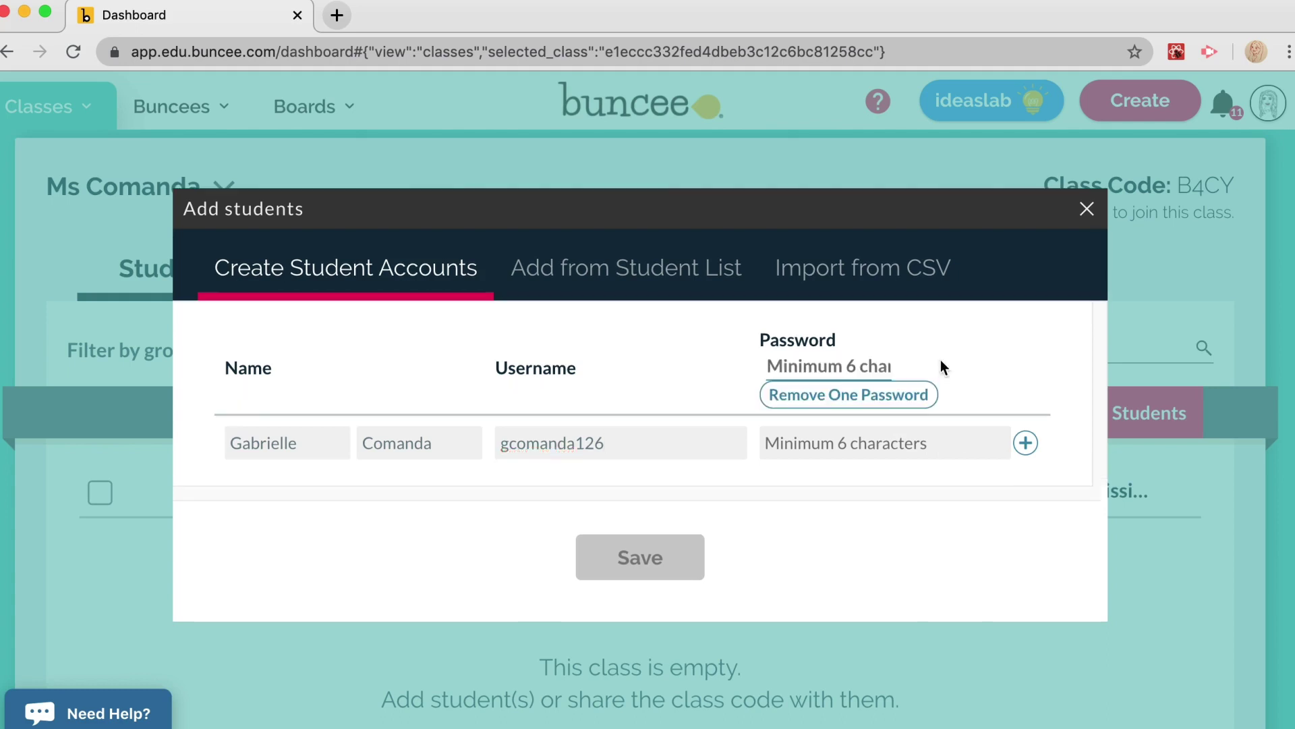
{"action": "left_click", "coordinate": [857, 365]}
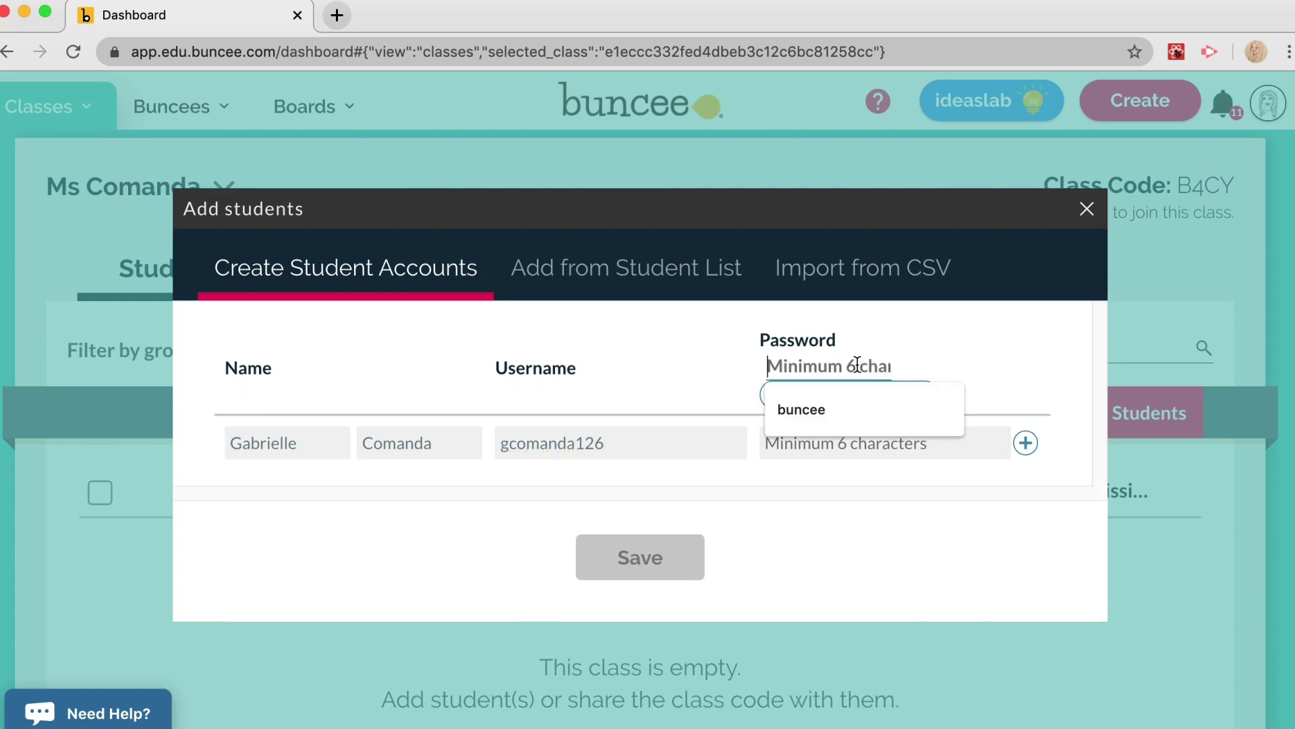
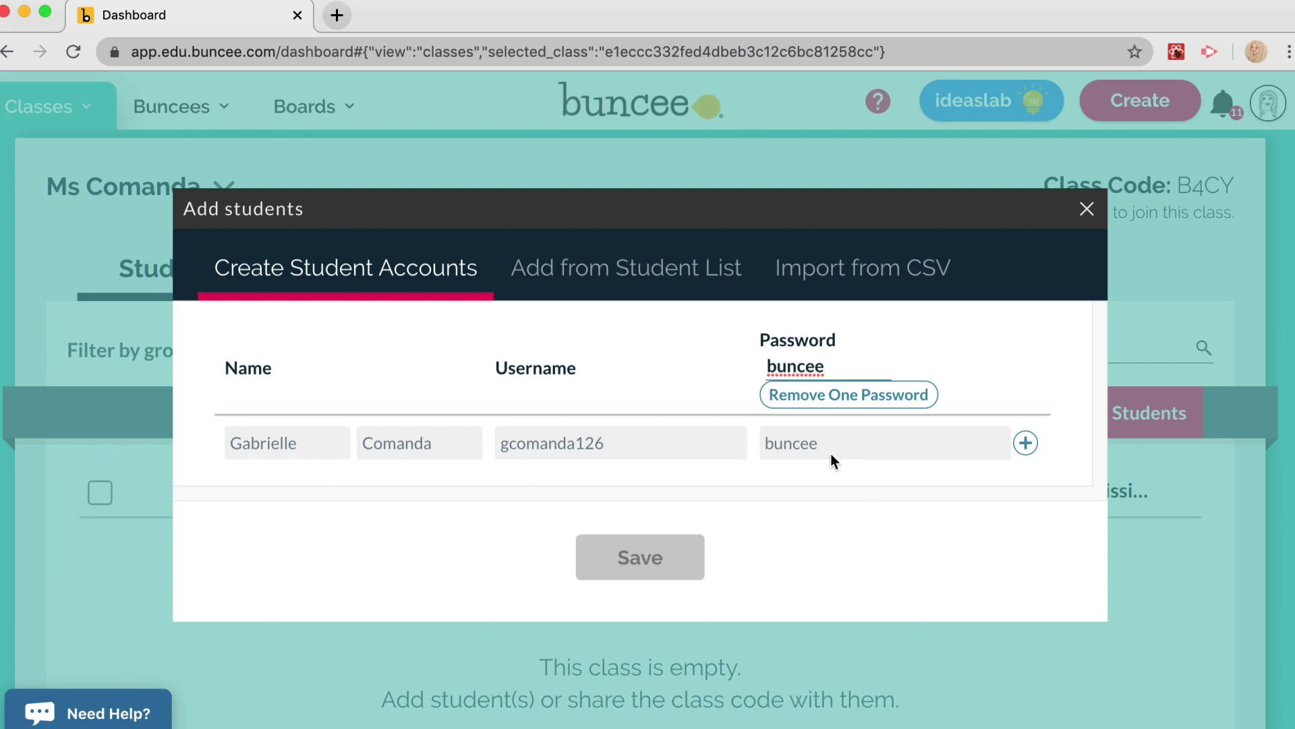
{"action": "left_click", "coordinate": [1025, 444]}
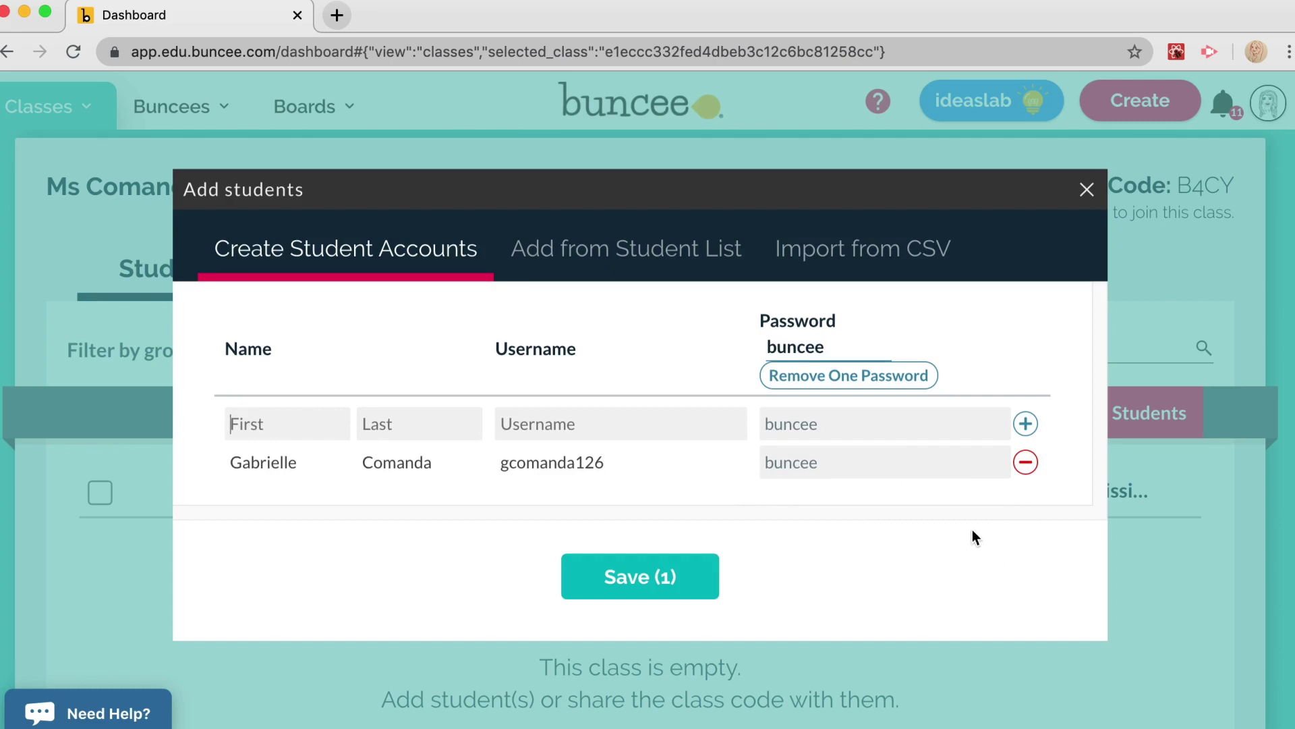
Save the student account and skip downloading the student information.
{"action": "left_click", "coordinate": [624, 577]}
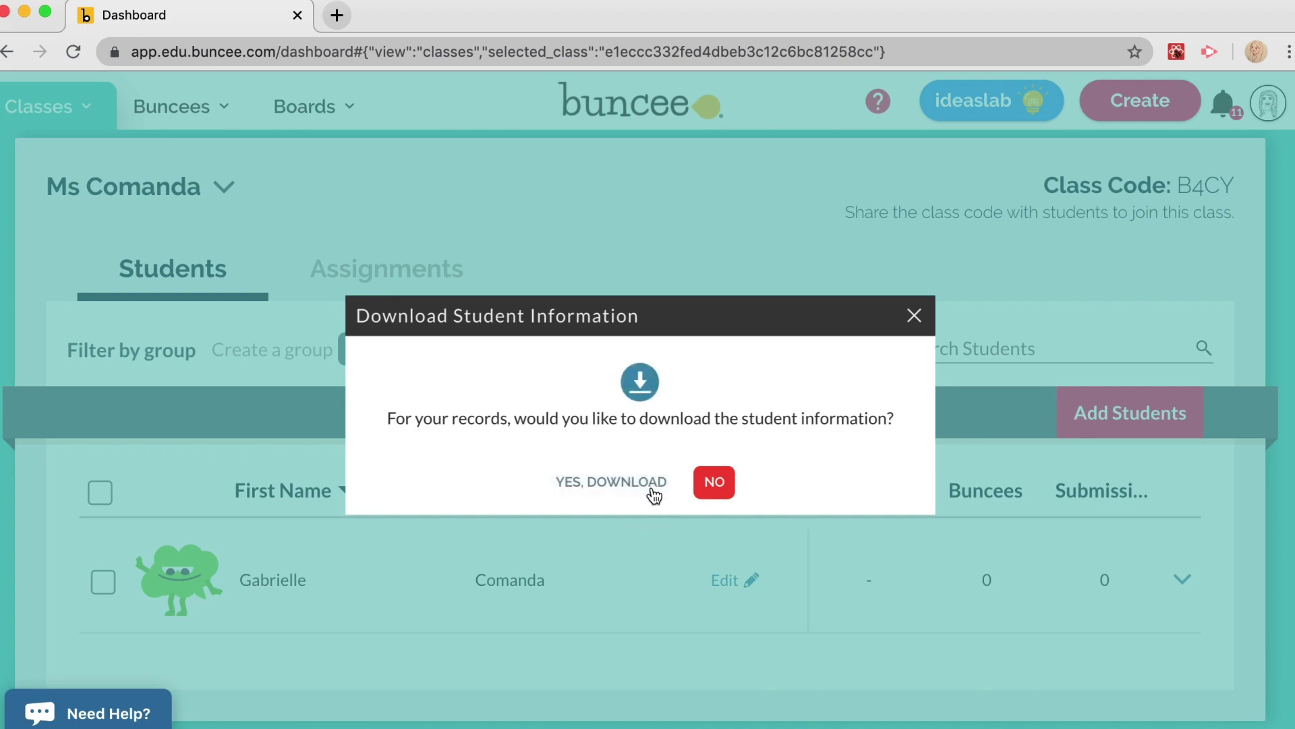
{"action": "left_click", "coordinate": [913, 317]}
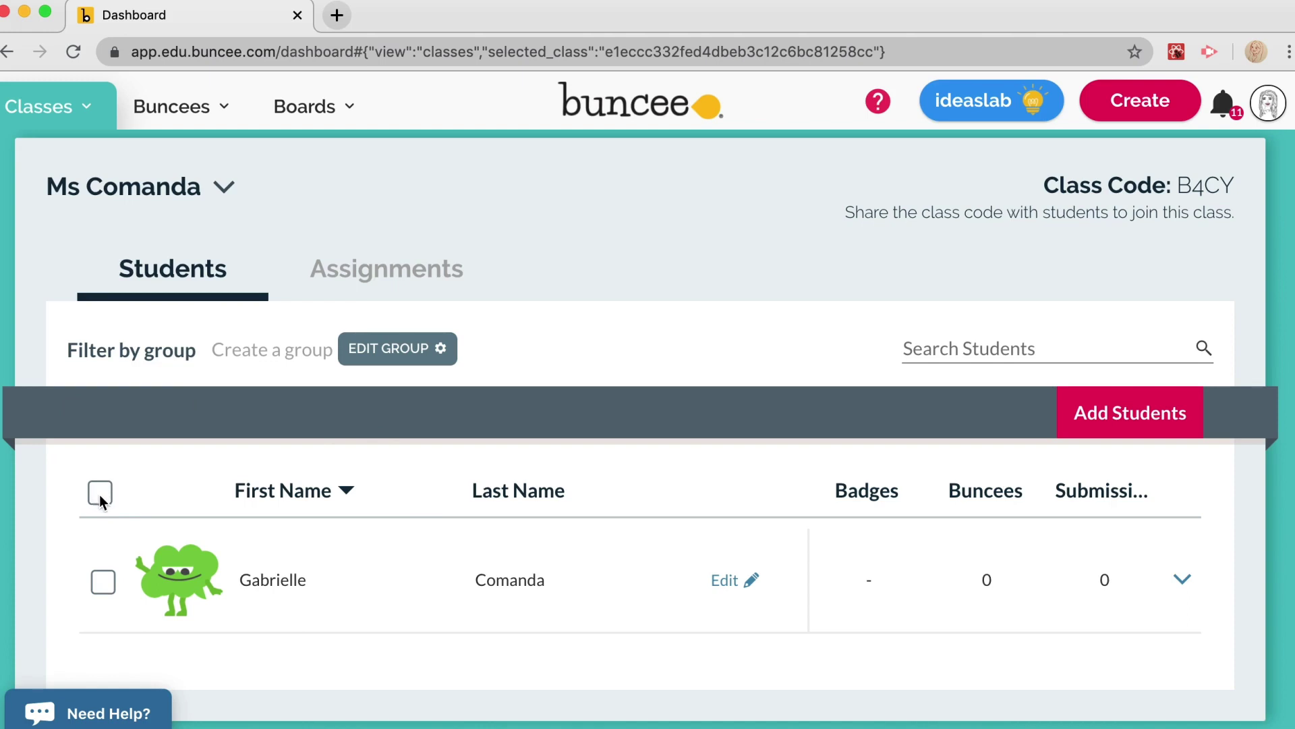
Select the student and turn on Simple Login in their password settings.
{"action": "left_click", "coordinate": [99, 495]}
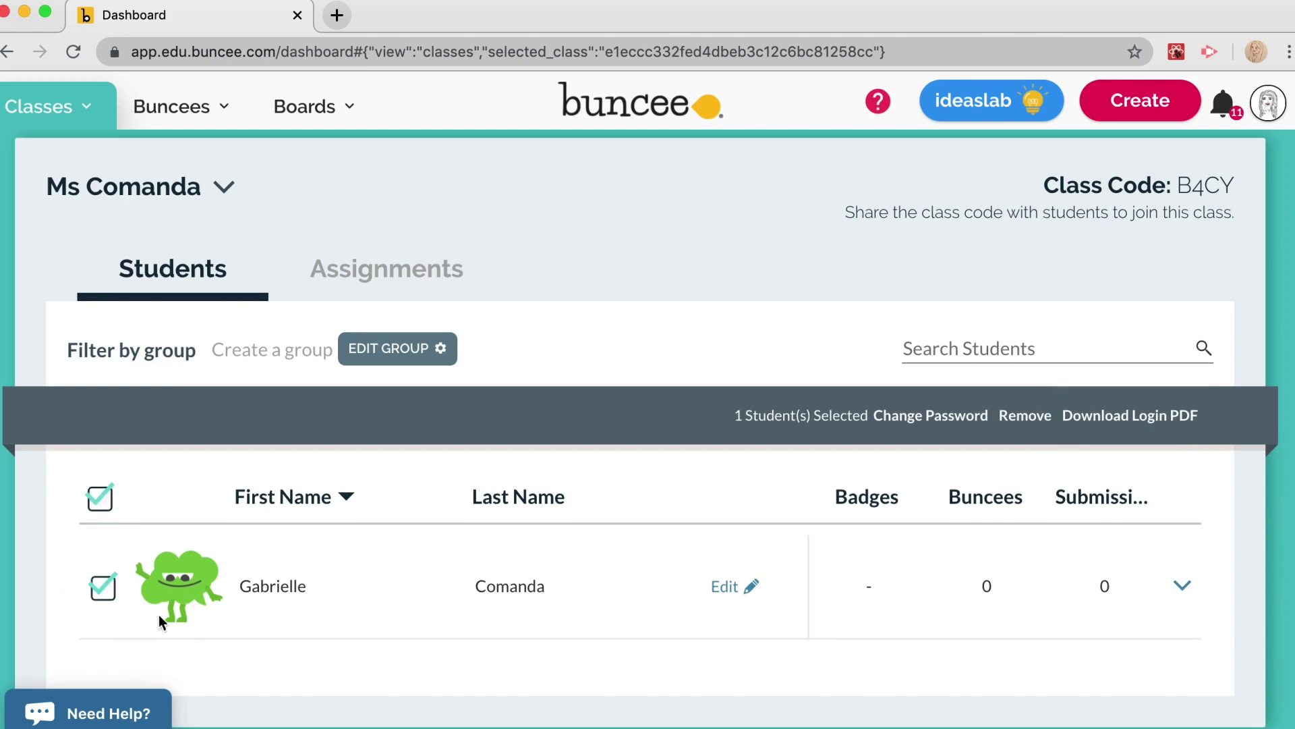
{"action": "left_click", "coordinate": [960, 427]}
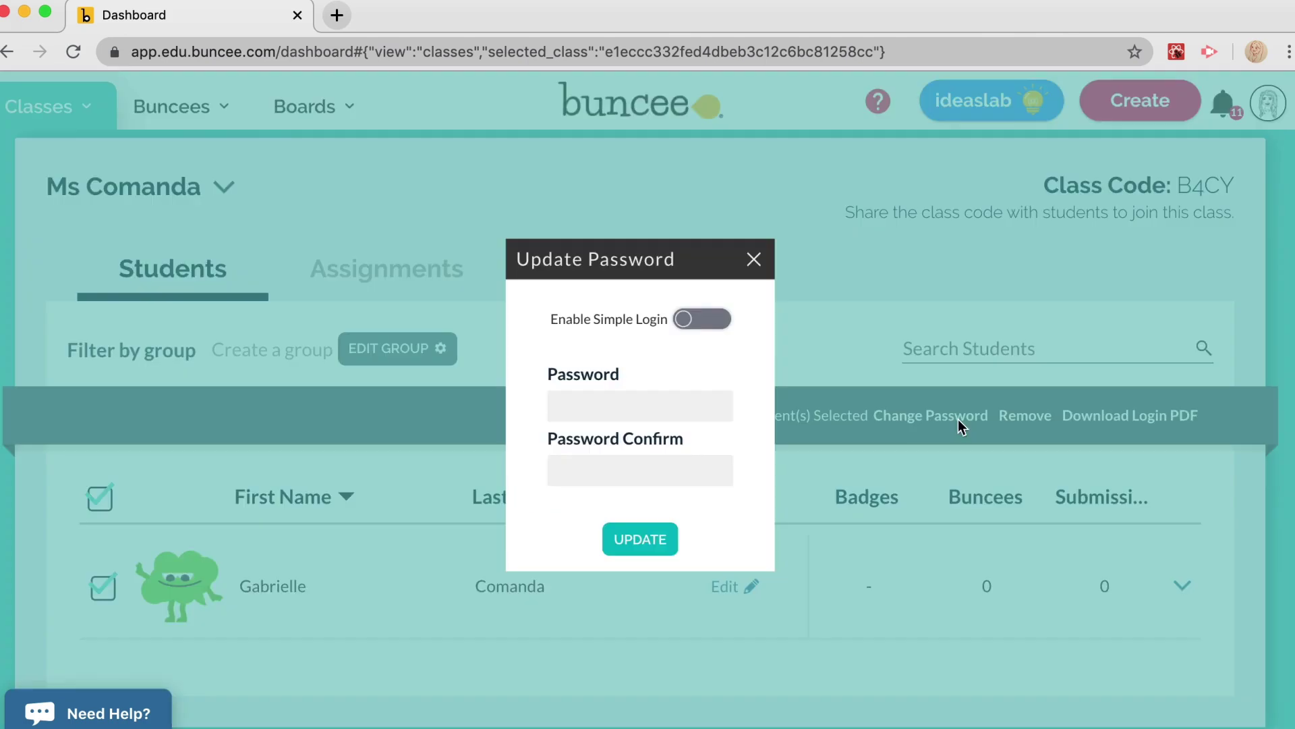
{"action": "left_click", "coordinate": [684, 323]}
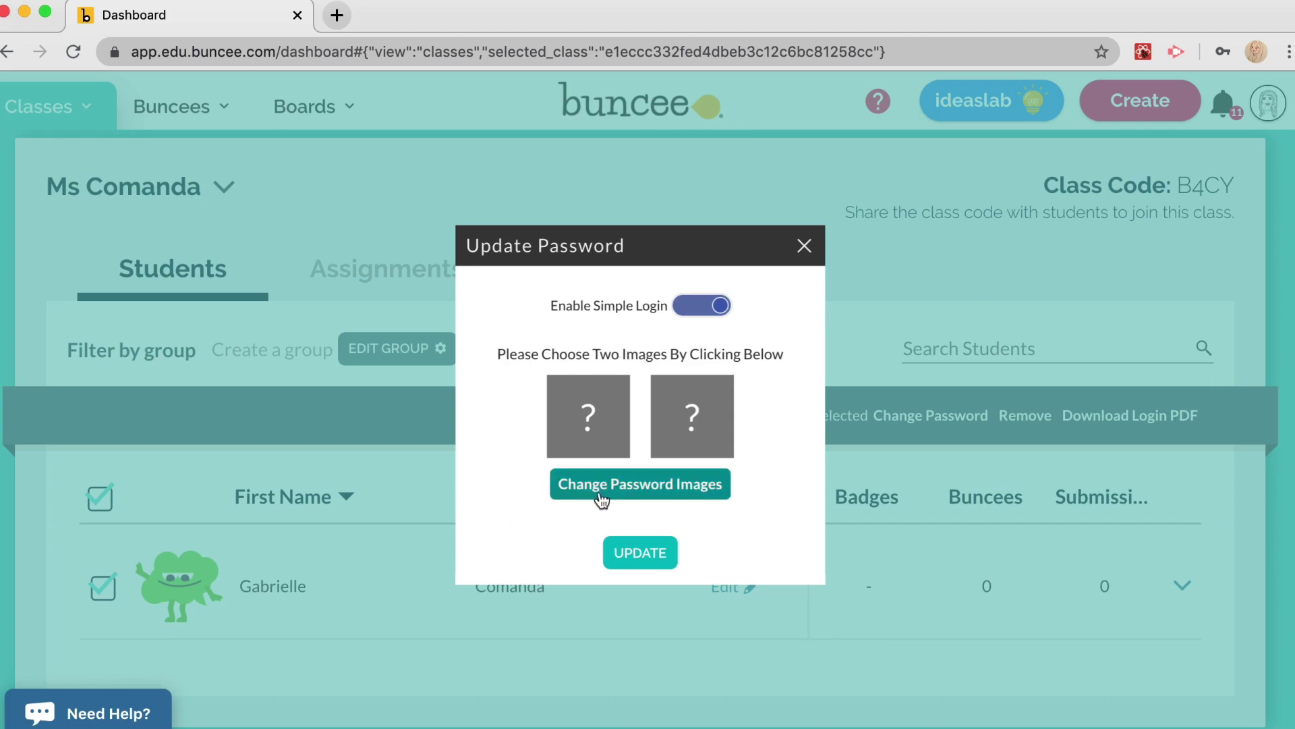
{"action": "left_click", "coordinate": [660, 495]}
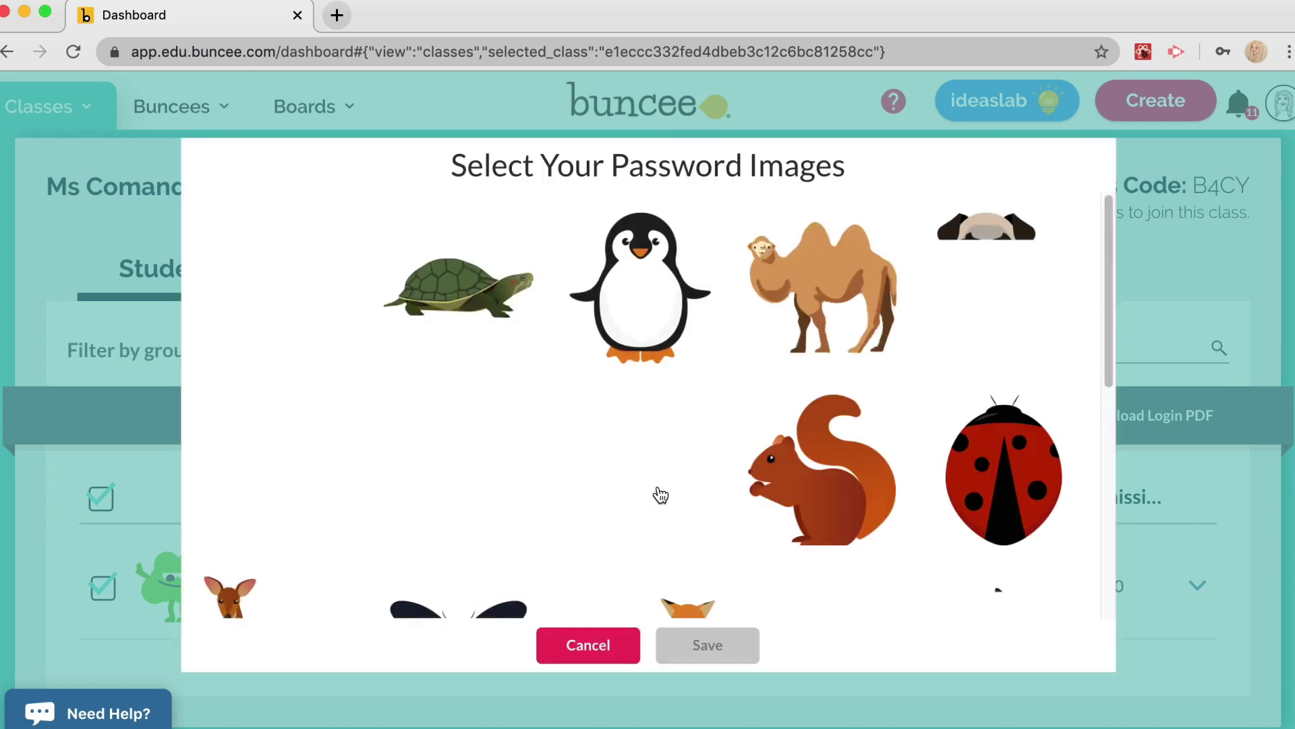
{"action": "scroll", "coordinate": [627, 483], "scroll_direction": "down", "scroll_amount": 3}
{"action": "scroll", "coordinate": [627, 483], "scroll_direction": "down", "scroll_amount": 2}
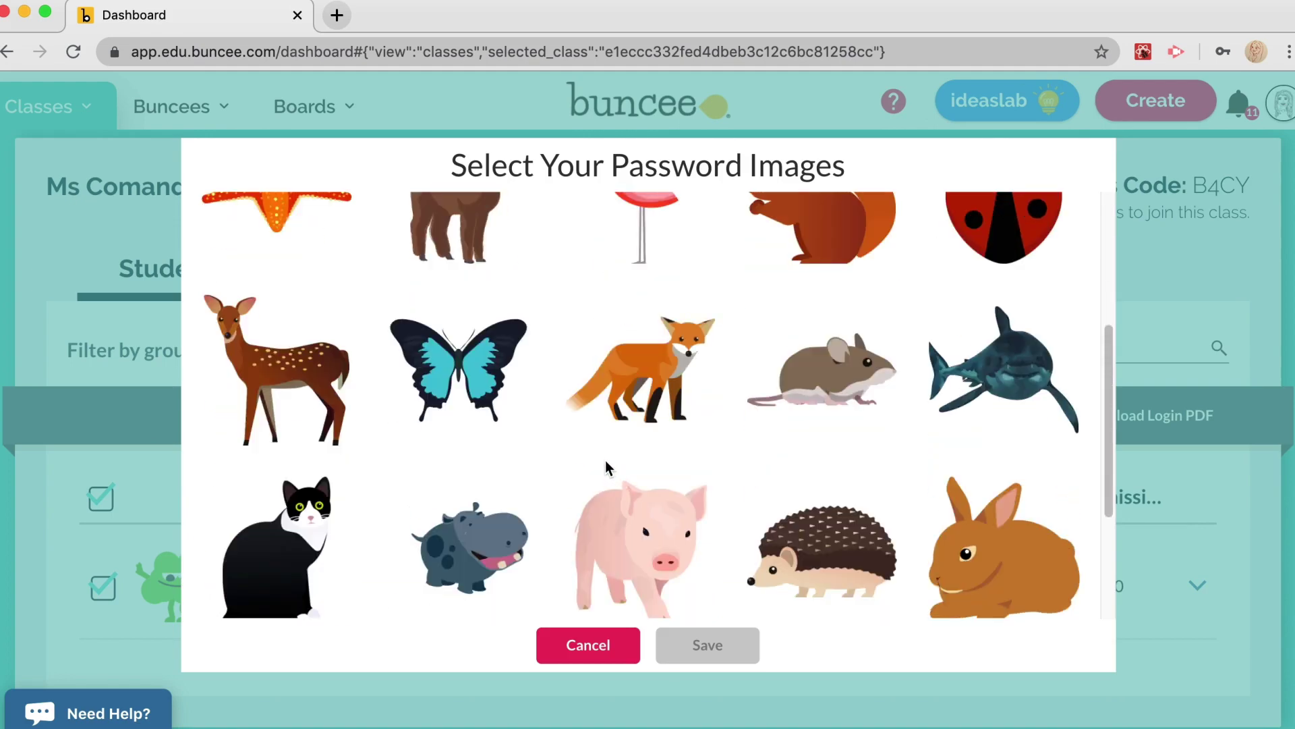
{"action": "left_click", "coordinate": [445, 353]}
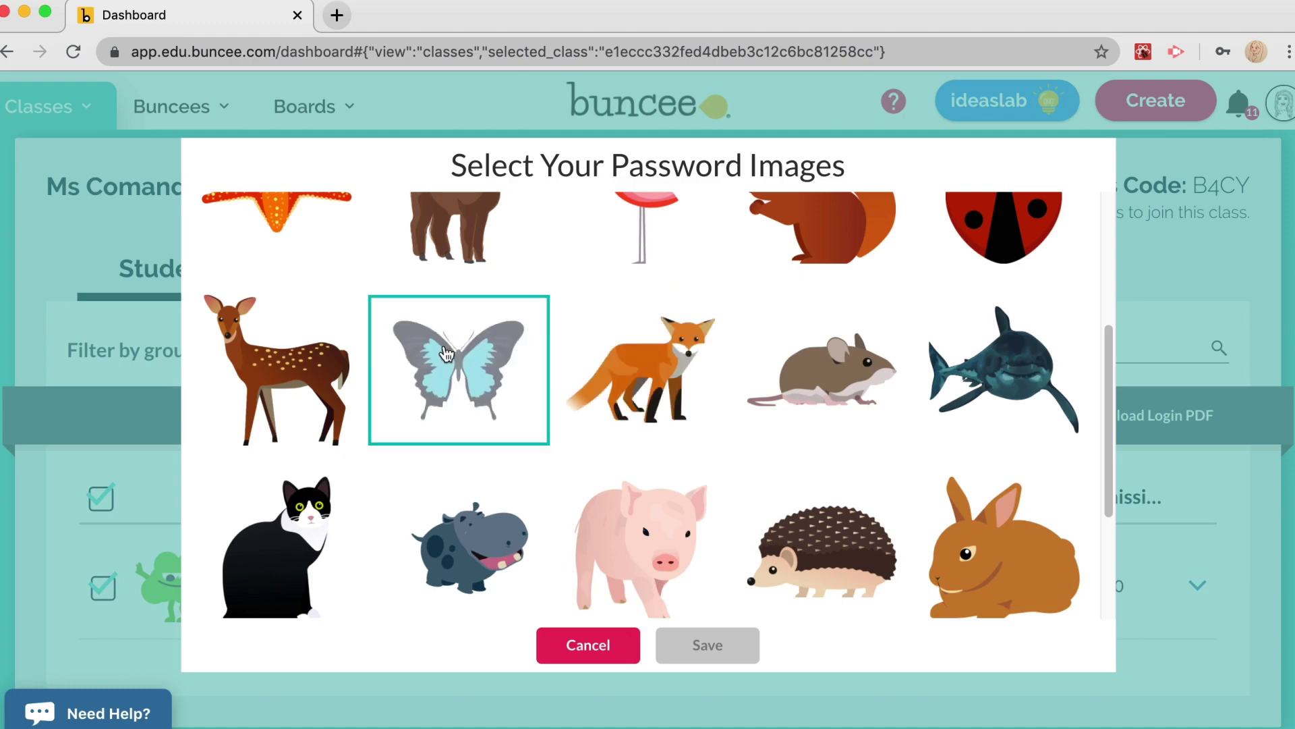
{"action": "left_click", "coordinate": [638, 386]}
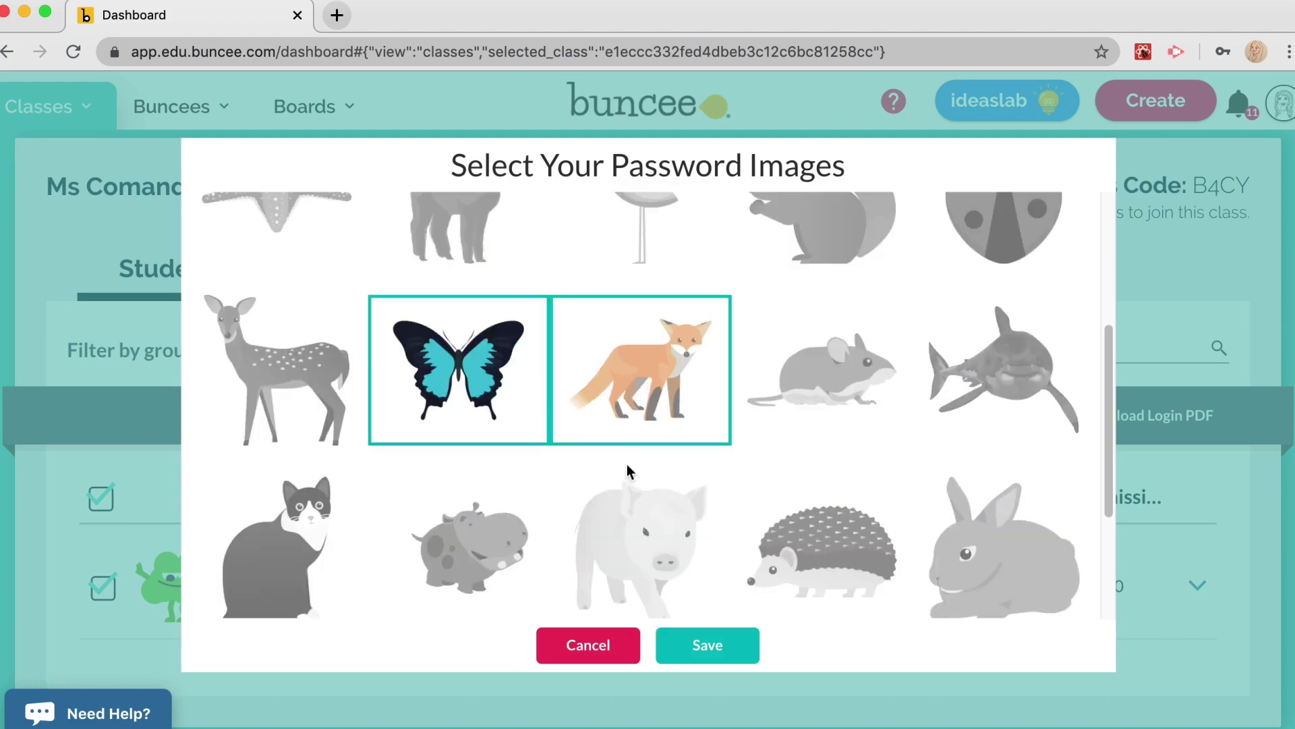
{"action": "left_click", "coordinate": [729, 658]}
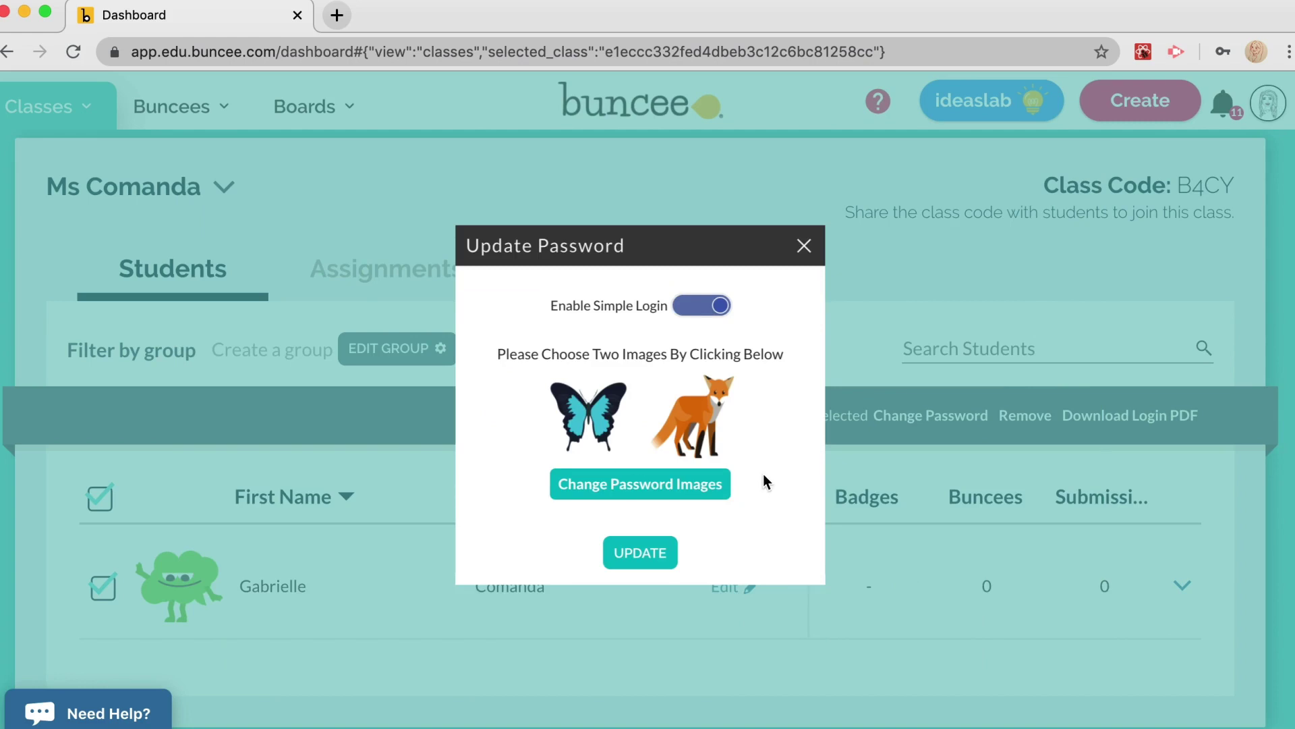
{"action": "left_click", "coordinate": [649, 559]}
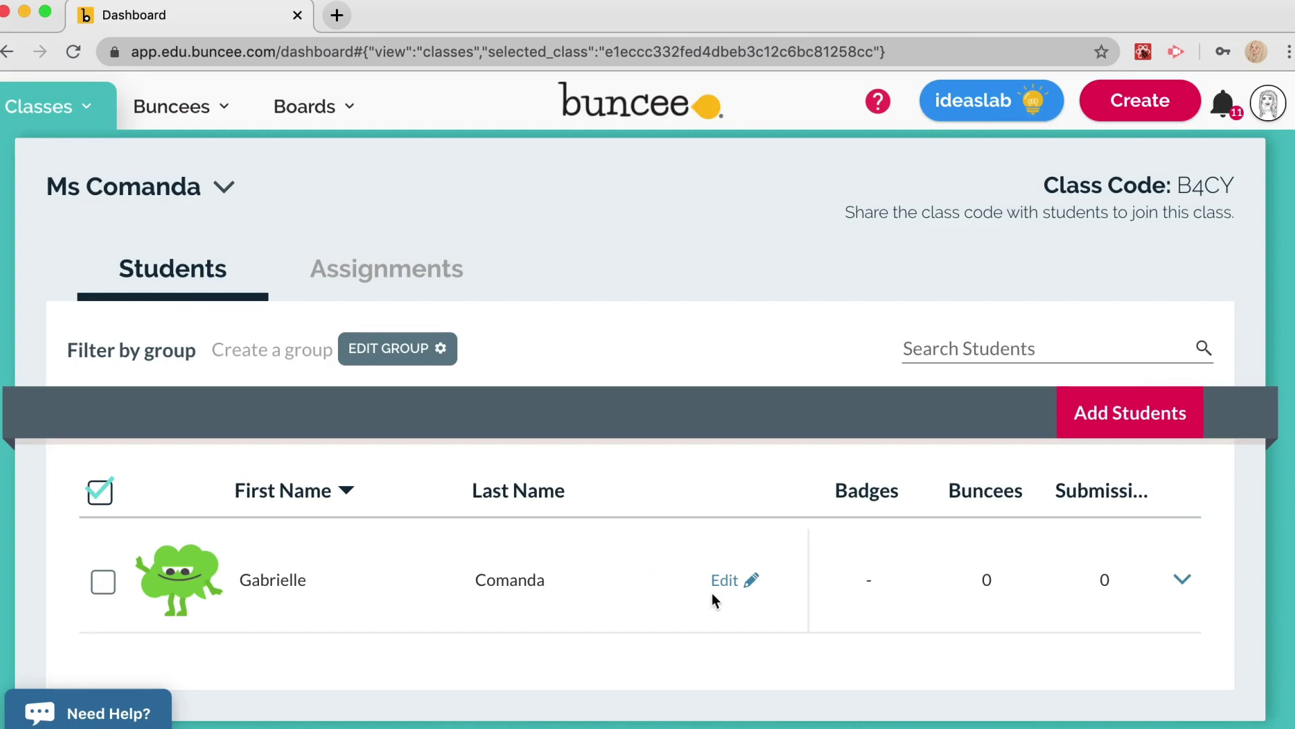
{"action": "left_click", "coordinate": [745, 582]}
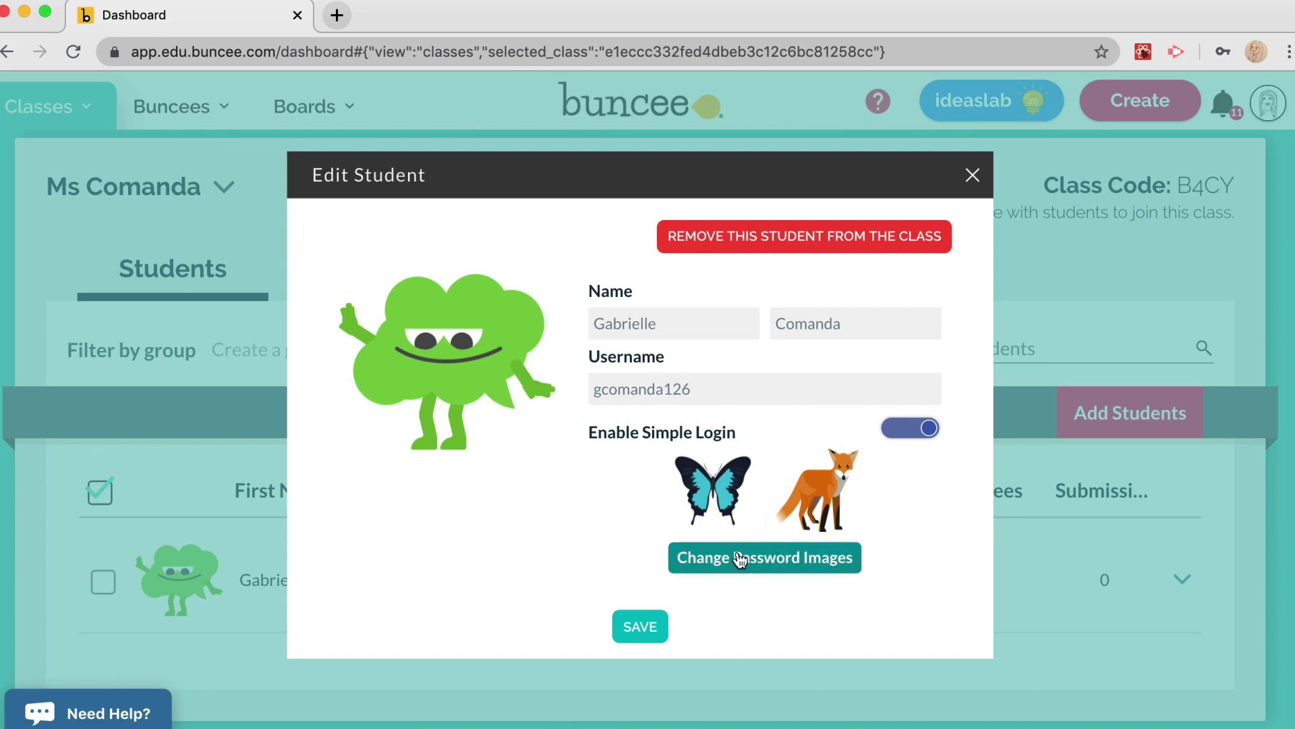
{"action": "left_click", "coordinate": [970, 180]}
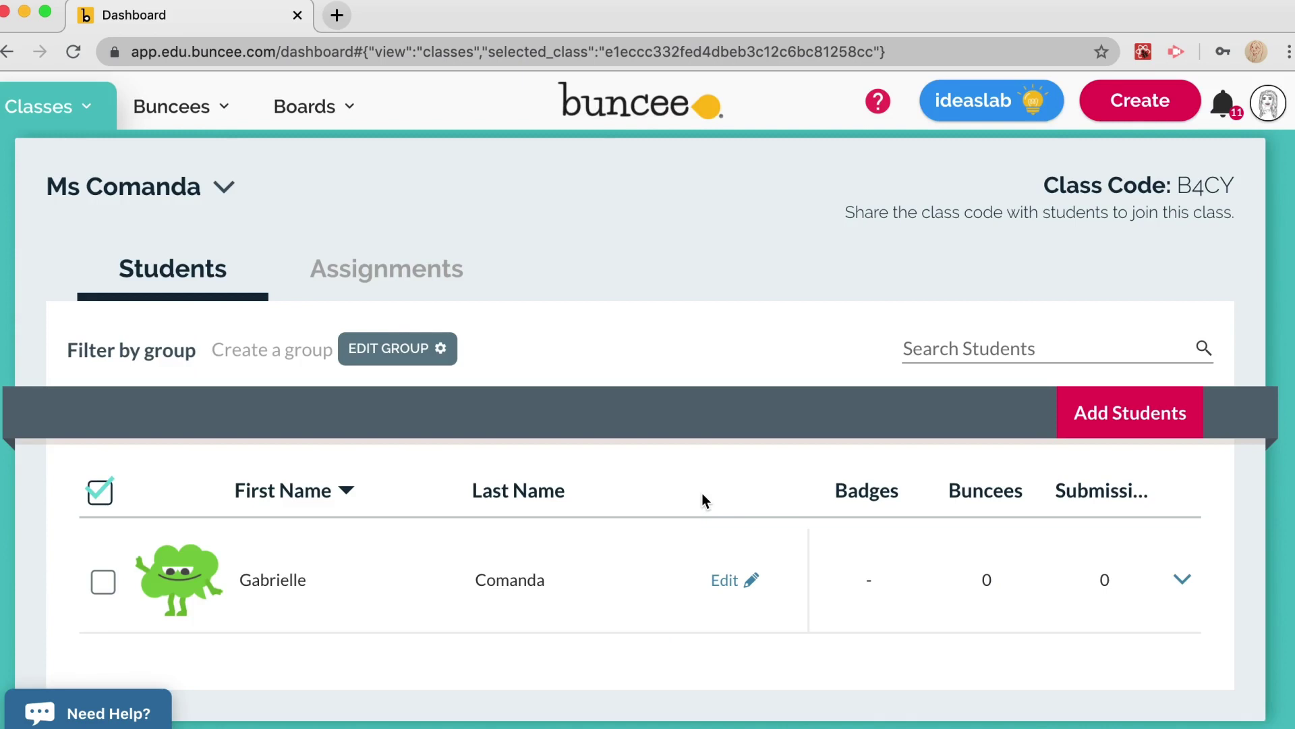
Open Ideas Lab from the top bar in a new tab.
{"action": "scroll", "coordinate": [695, 489], "scroll_direction": "up", "scroll_amount": 1}
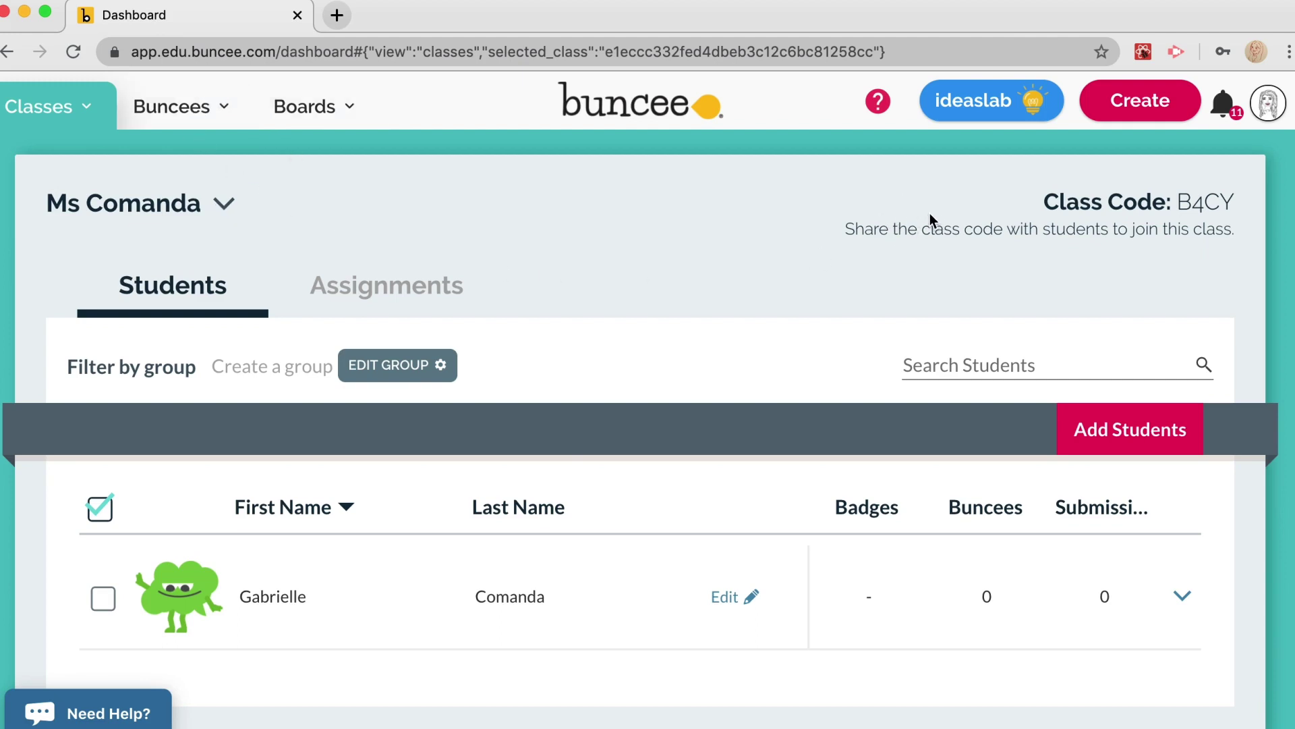
{"action": "left_click", "coordinate": [1011, 120]}
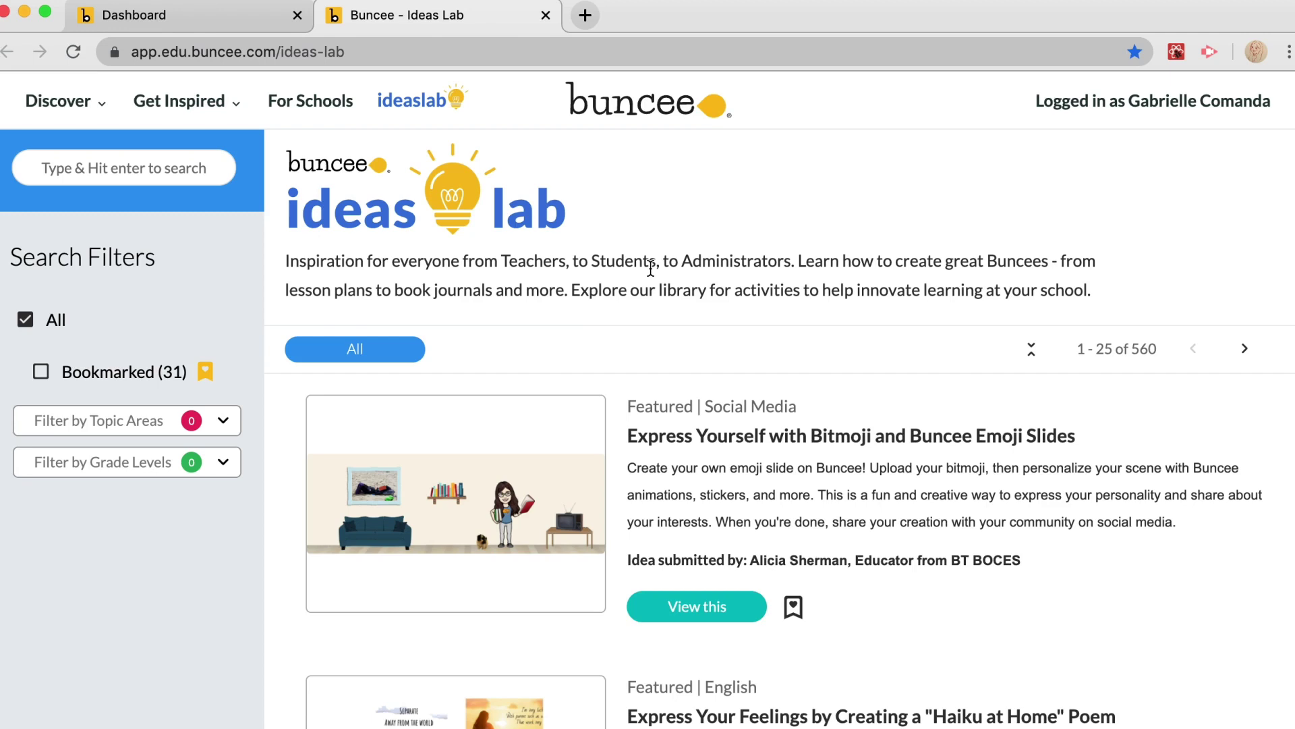
Search the ideas for 'math', then clear that filter to show all ideas.
{"action": "left_click", "coordinate": [137, 175]}
{"action": "type", "text": "math"}
{"action": "key", "text": "Return"}
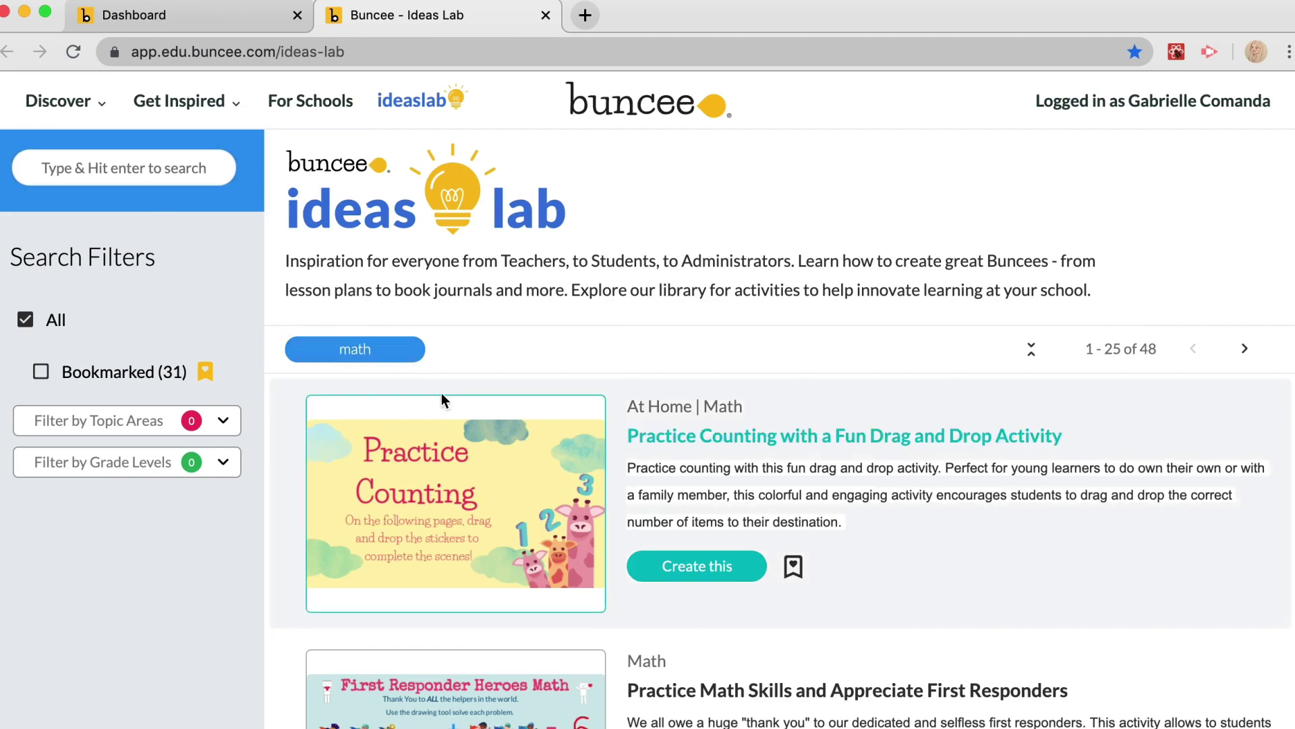
{"action": "scroll", "coordinate": [445, 405], "scroll_direction": "down", "scroll_amount": 9}
{"action": "scroll", "coordinate": [452, 410], "scroll_direction": "up", "scroll_amount": 5}
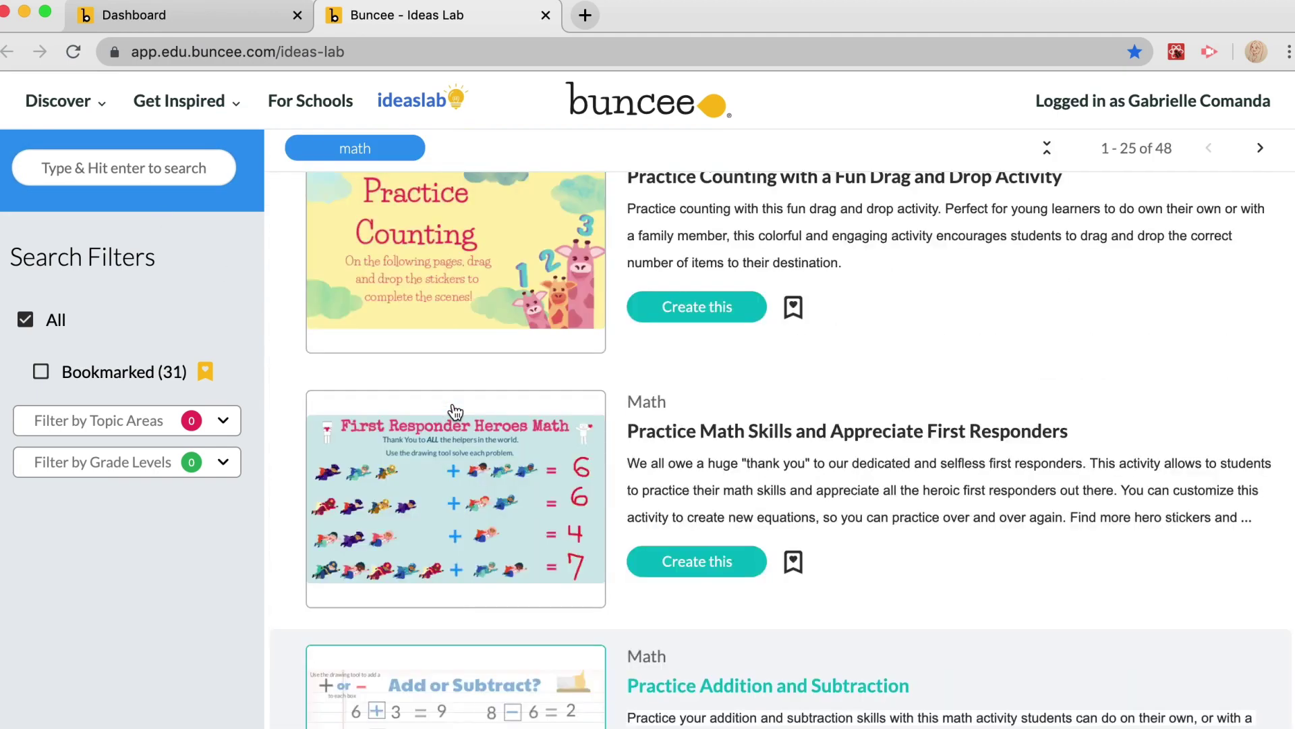
{"action": "scroll", "coordinate": [445, 405], "scroll_direction": "up", "scroll_amount": 5}
{"action": "left_click", "coordinate": [407, 350]}
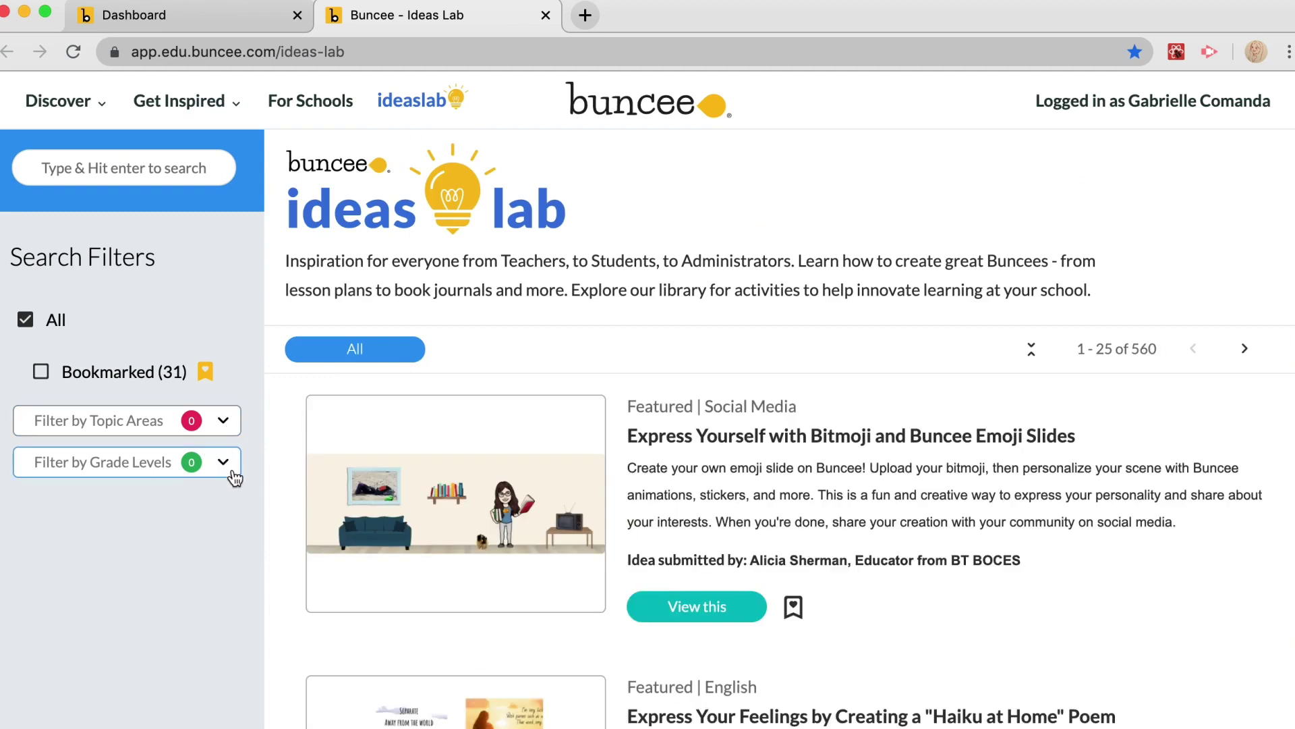
Filter the ideas to the English topic area.
{"action": "left_click", "coordinate": [230, 429]}
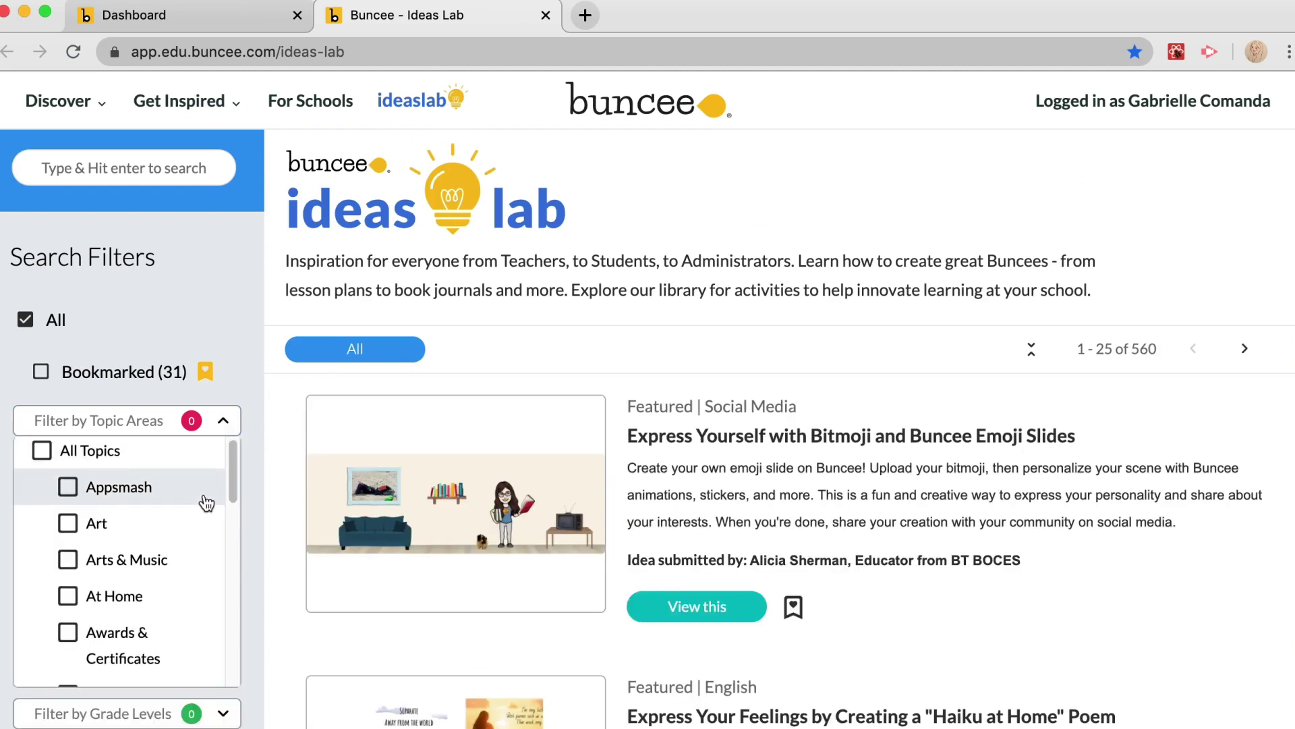
{"action": "scroll", "coordinate": [205, 503], "scroll_direction": "down", "scroll_amount": 5}
{"action": "scroll", "coordinate": [203, 509], "scroll_direction": "down", "scroll_amount": 1}
{"action": "left_click", "coordinate": [115, 448]}
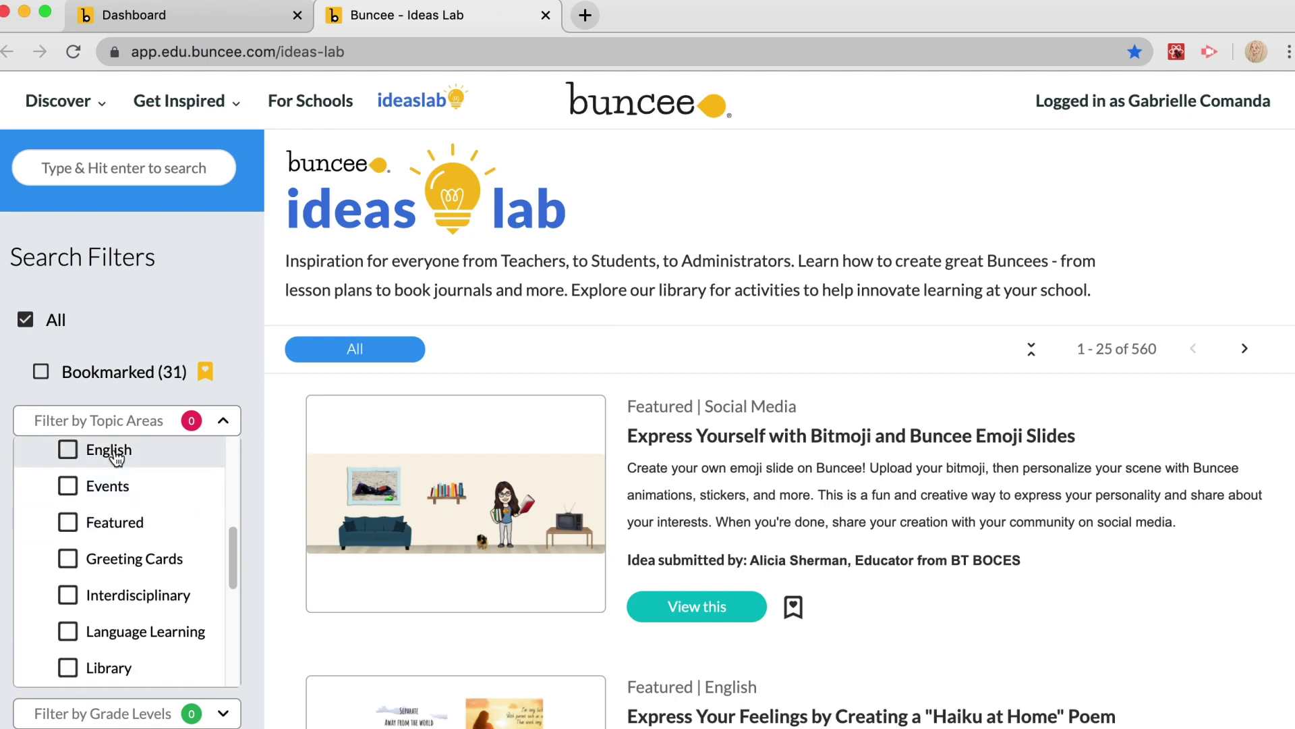
{"action": "left_click", "coordinate": [225, 423]}
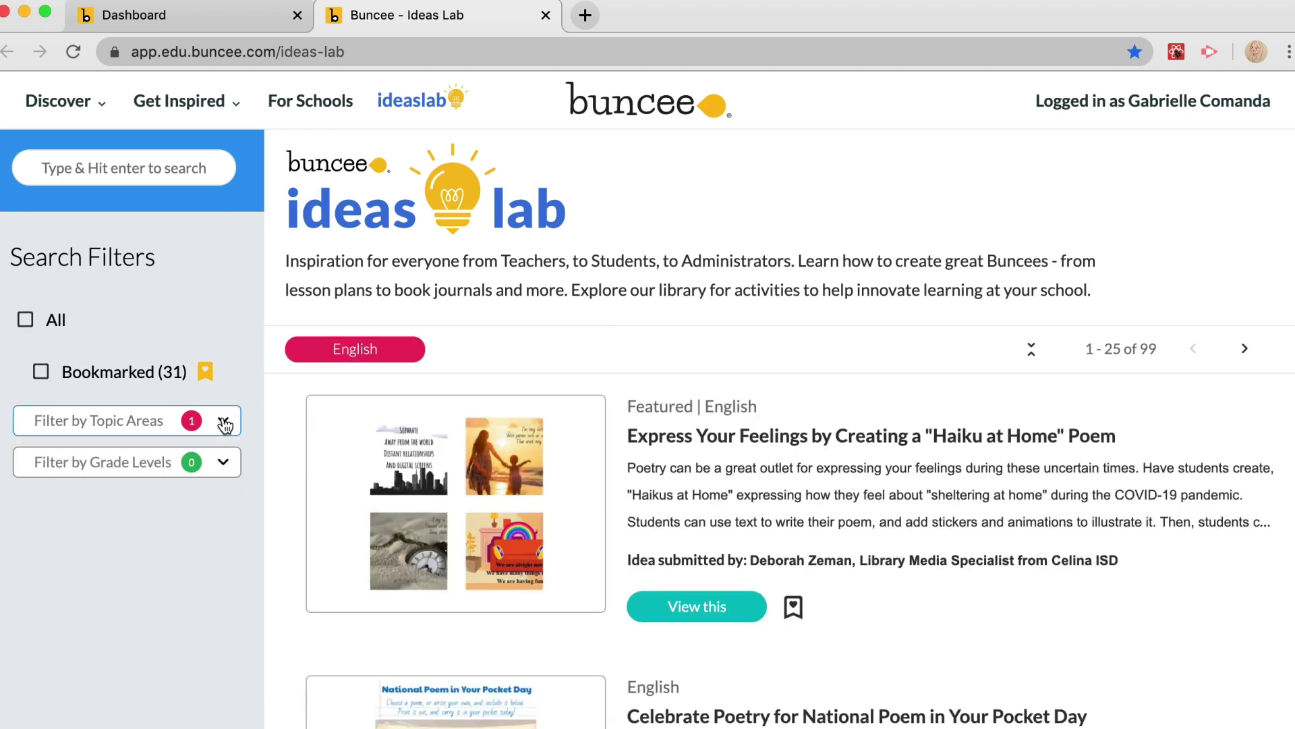
Limit results to Elementary School and preview the Remote Learning Reading Journal idea.
{"action": "left_click", "coordinate": [223, 465]}
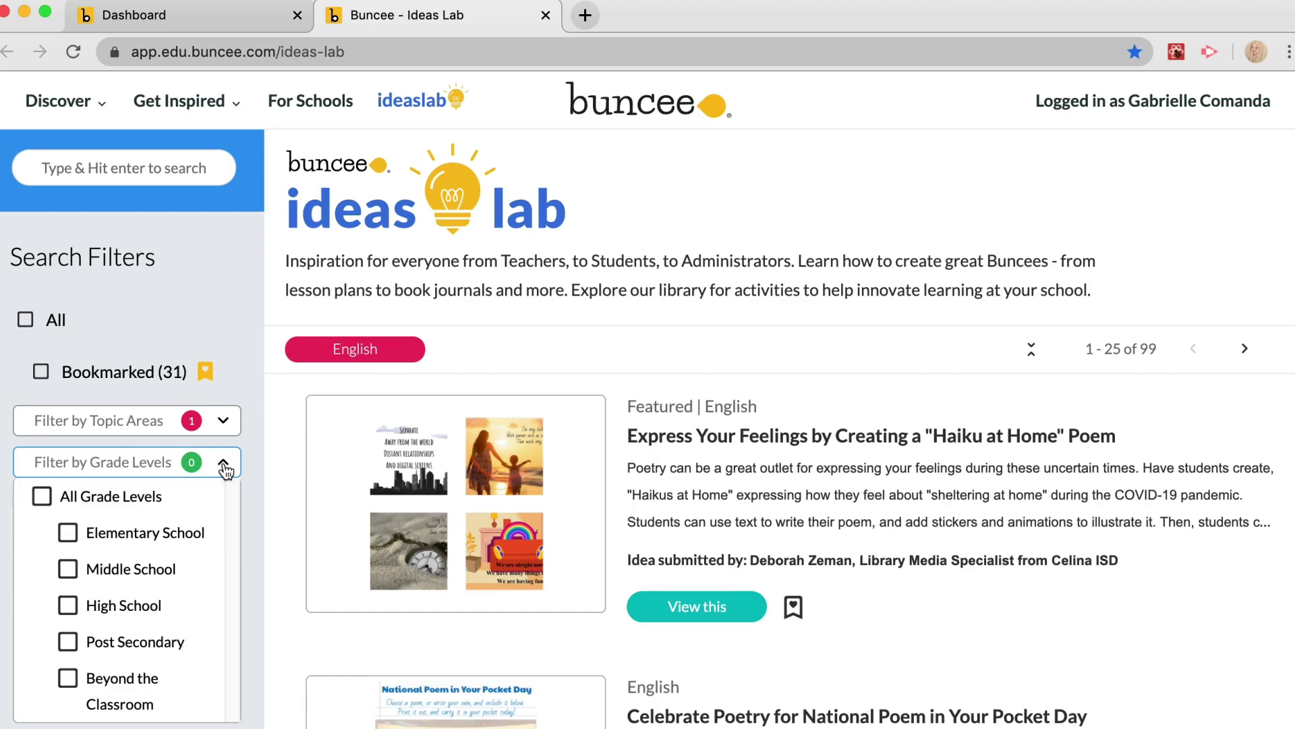
{"action": "left_click", "coordinate": [152, 543]}
{"action": "scroll", "coordinate": [570, 498], "scroll_direction": "down", "scroll_amount": 5}
{"action": "scroll", "coordinate": [650, 491], "scroll_direction": "down", "scroll_amount": 8}
{"action": "scroll", "coordinate": [649, 498], "scroll_direction": "up", "scroll_amount": 10}
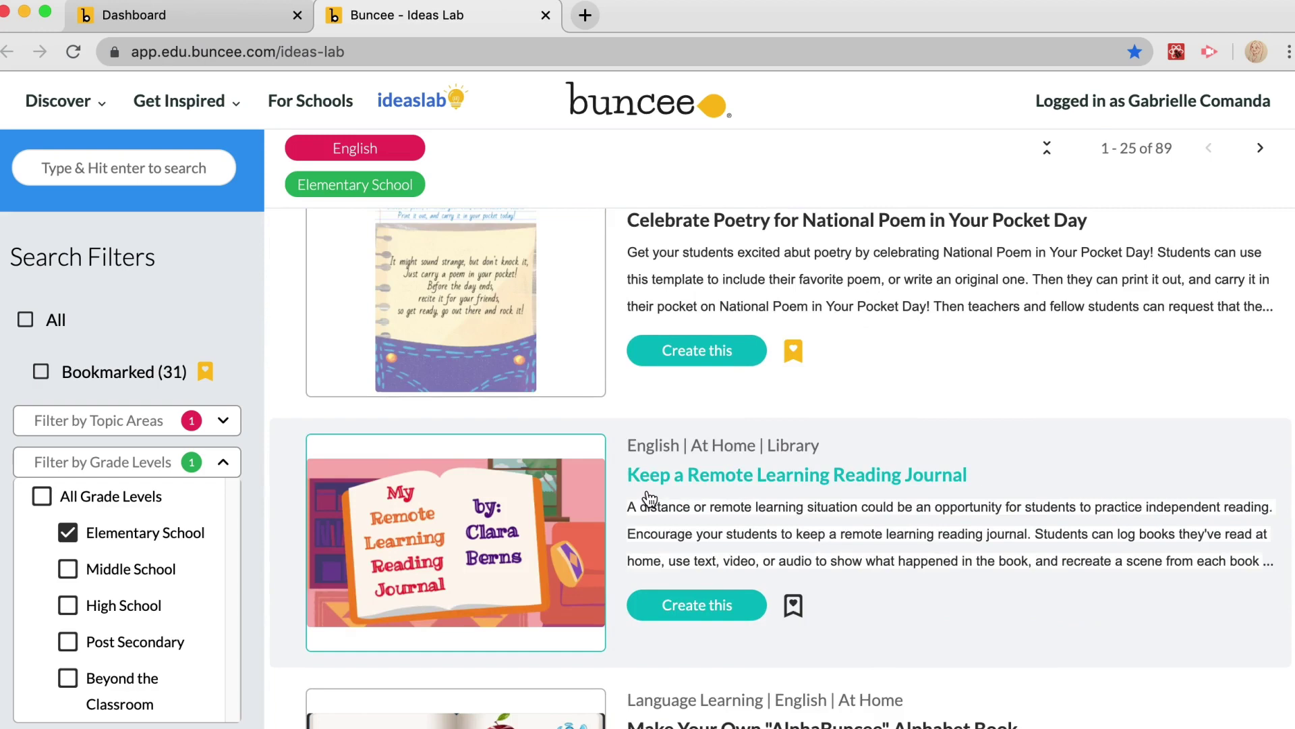
{"action": "scroll", "coordinate": [650, 499], "scroll_direction": "down", "scroll_amount": 1}
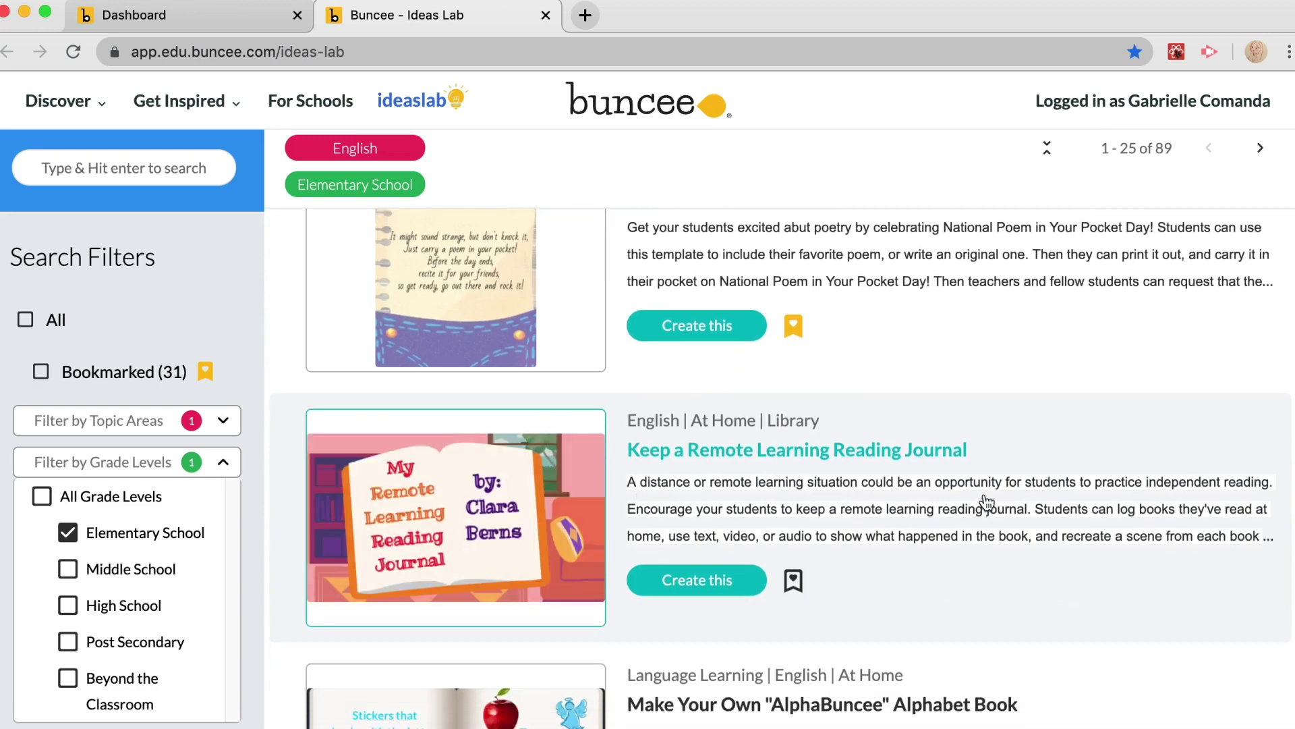
{"action": "left_click", "coordinate": [956, 463]}
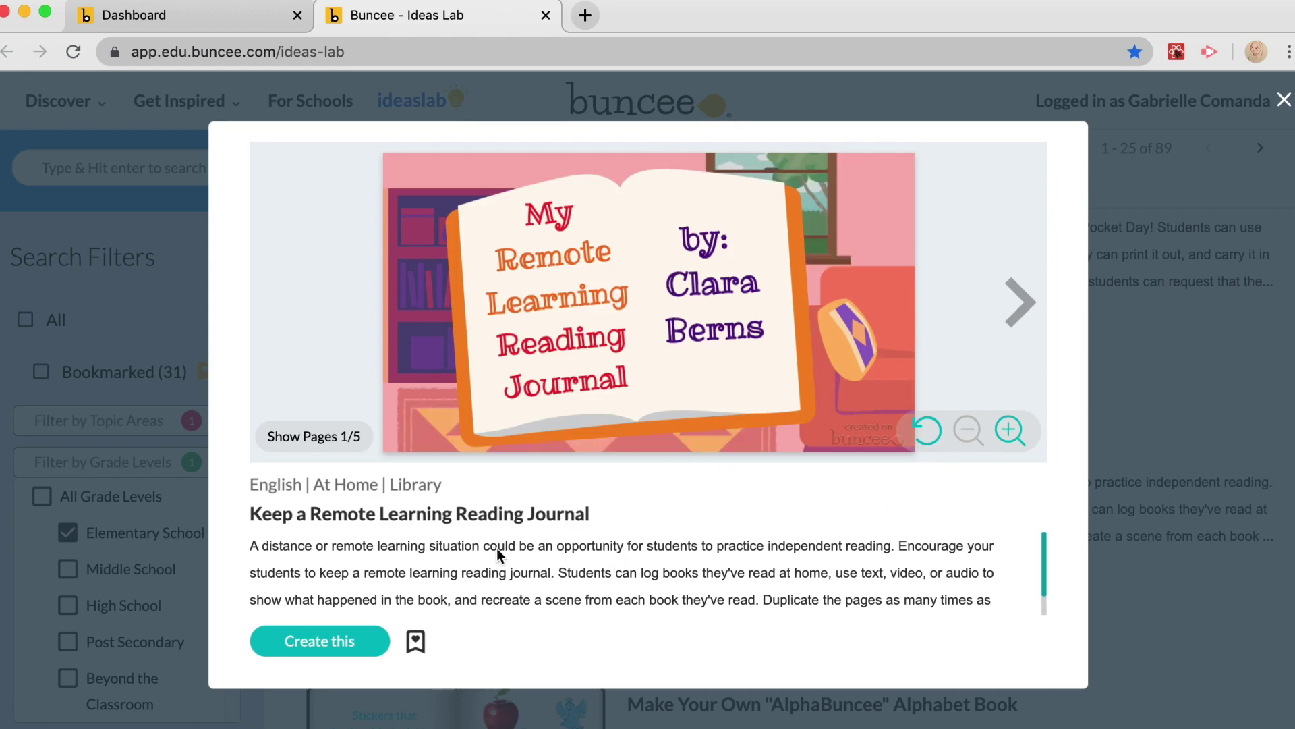
Page through all five preview pages of the Reading Journal and copy it with Create this.
{"action": "scroll", "coordinate": [759, 550], "scroll_direction": "down", "scroll_amount": 1}
{"action": "scroll", "coordinate": [760, 549], "scroll_direction": "up", "scroll_amount": 1}
{"action": "scroll", "coordinate": [590, 550], "scroll_direction": "down", "scroll_amount": 1}
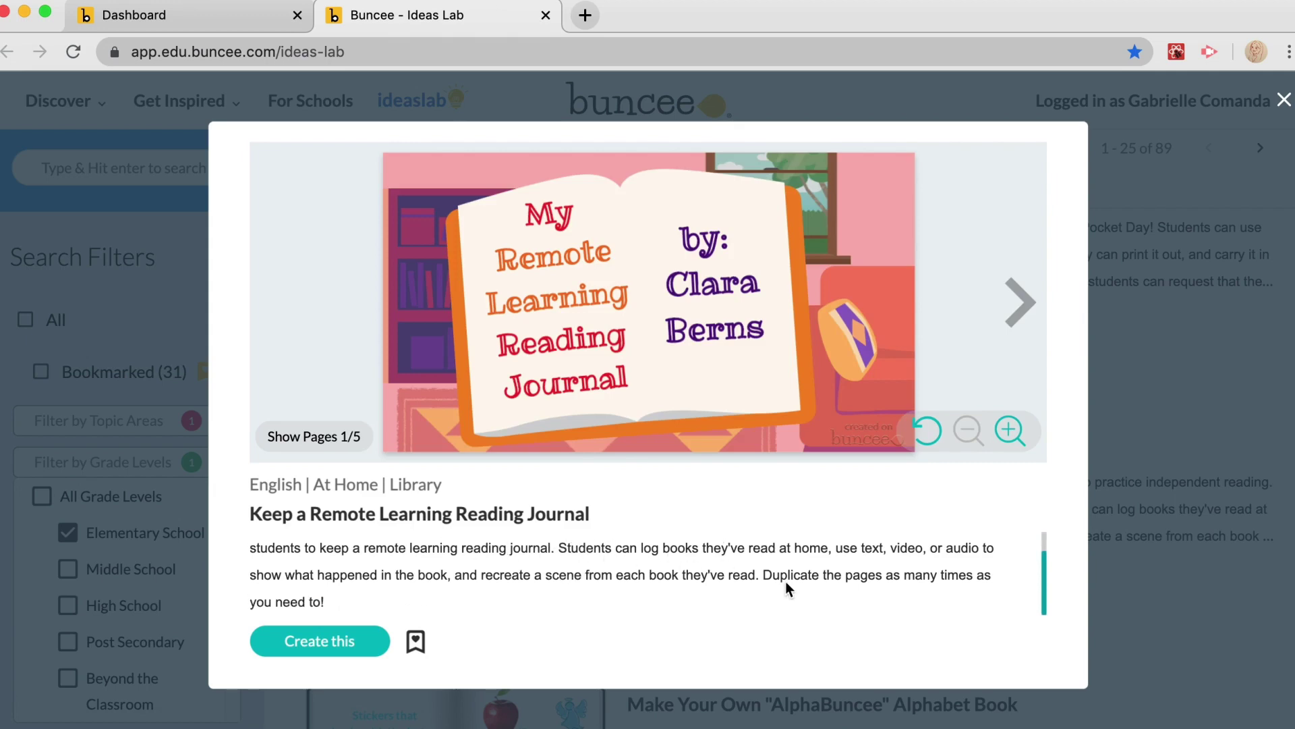
{"action": "scroll", "coordinate": [763, 570], "scroll_direction": "up", "scroll_amount": 1}
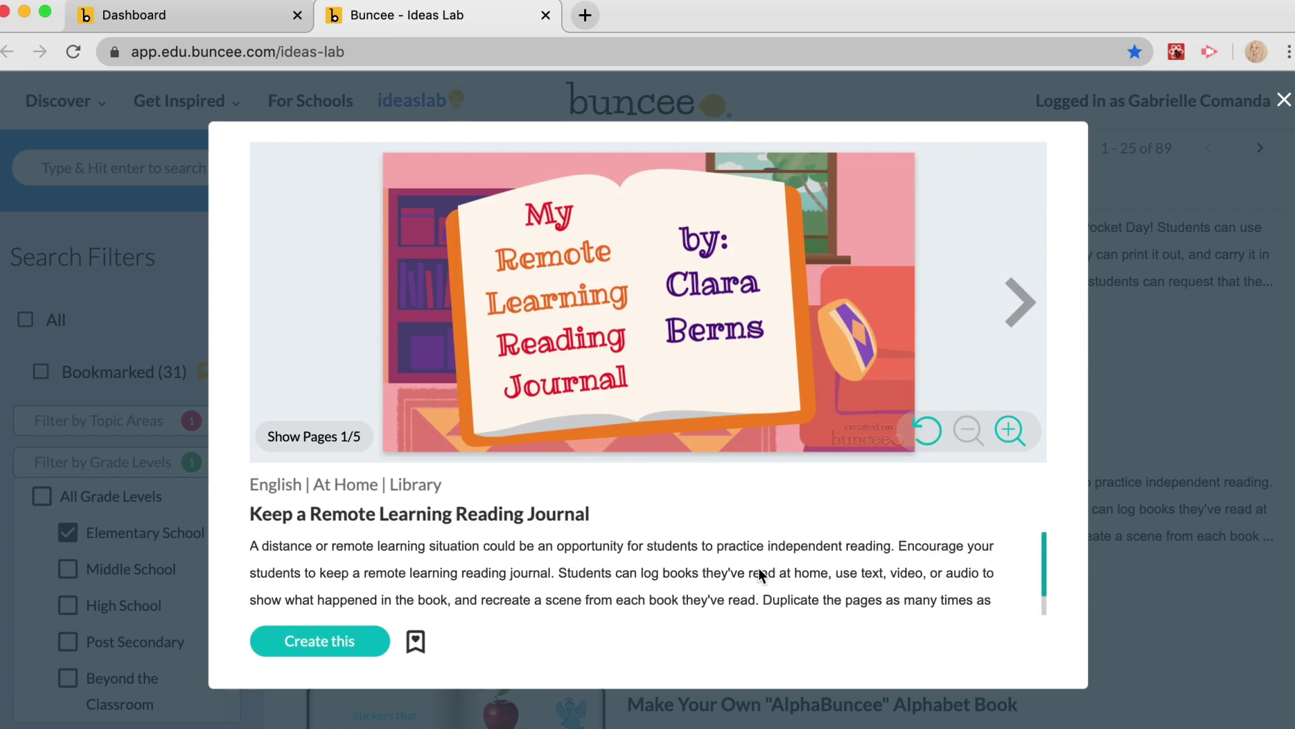
{"action": "left_click", "coordinate": [1026, 294]}
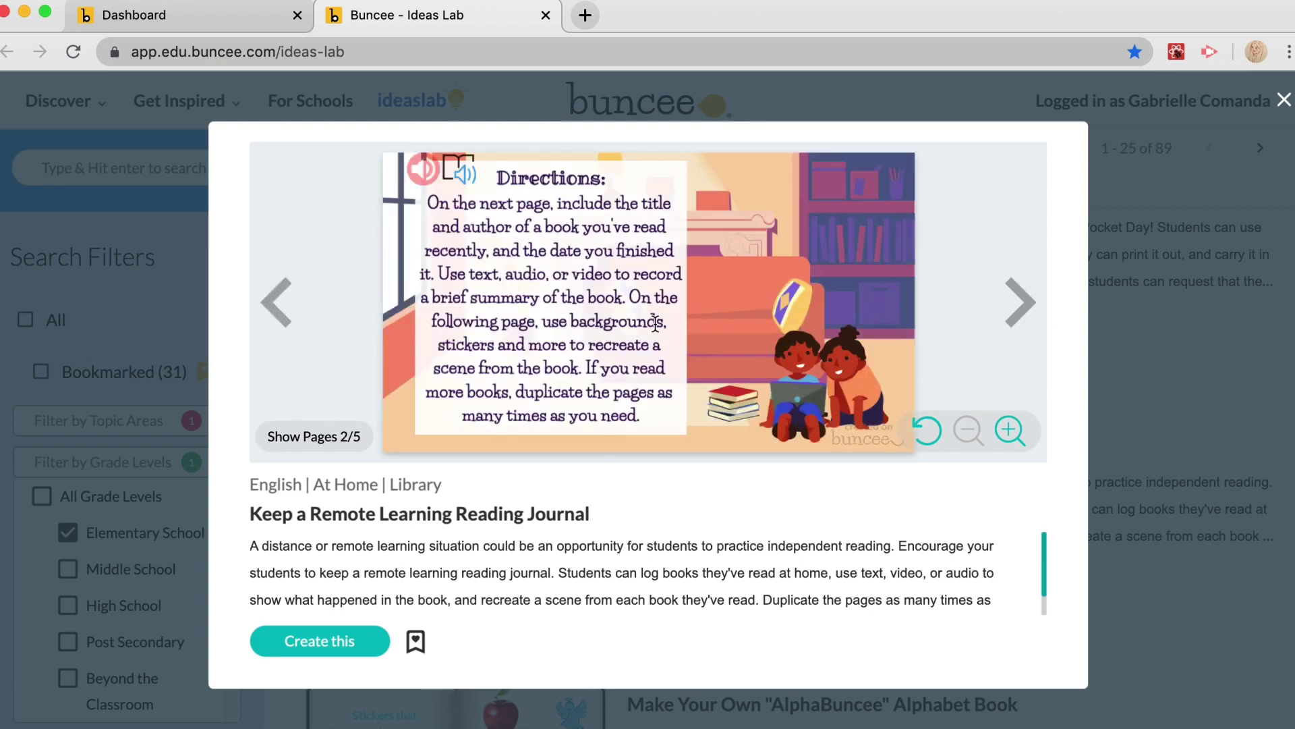
{"action": "left_click", "coordinate": [1032, 309]}
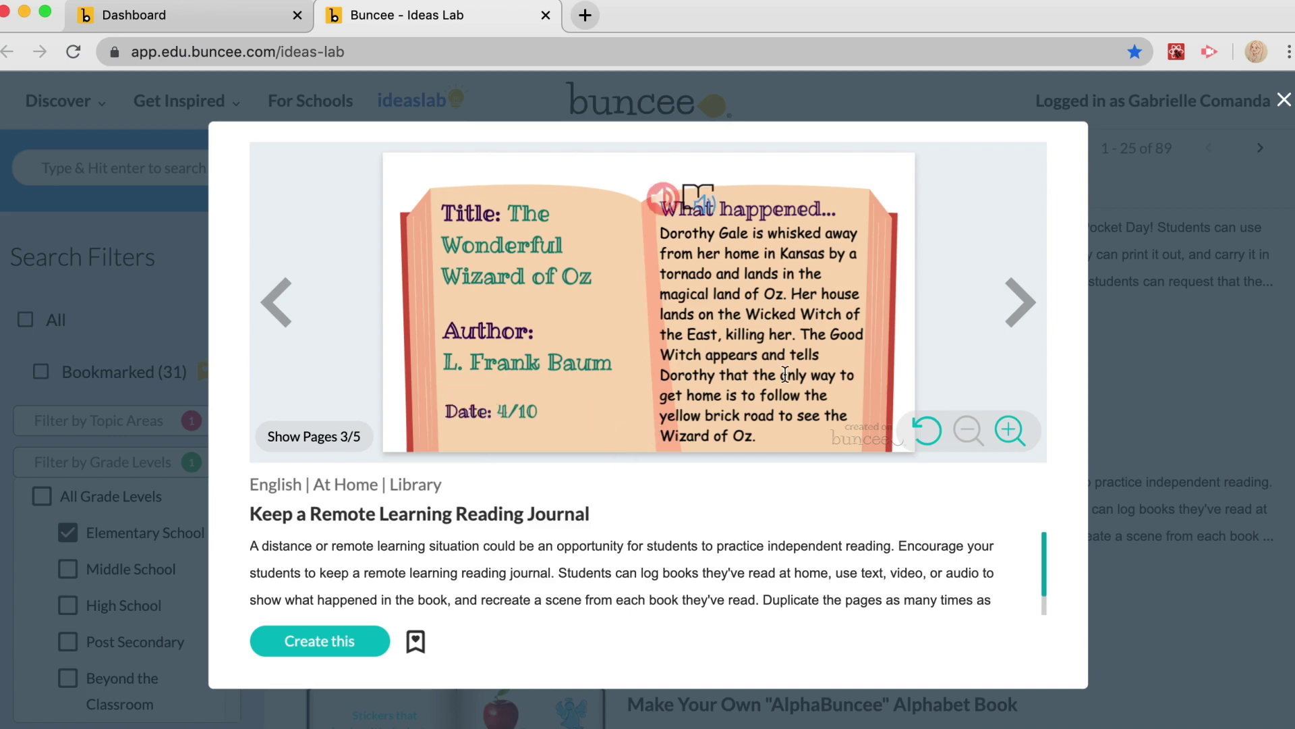
{"action": "left_click", "coordinate": [1007, 310]}
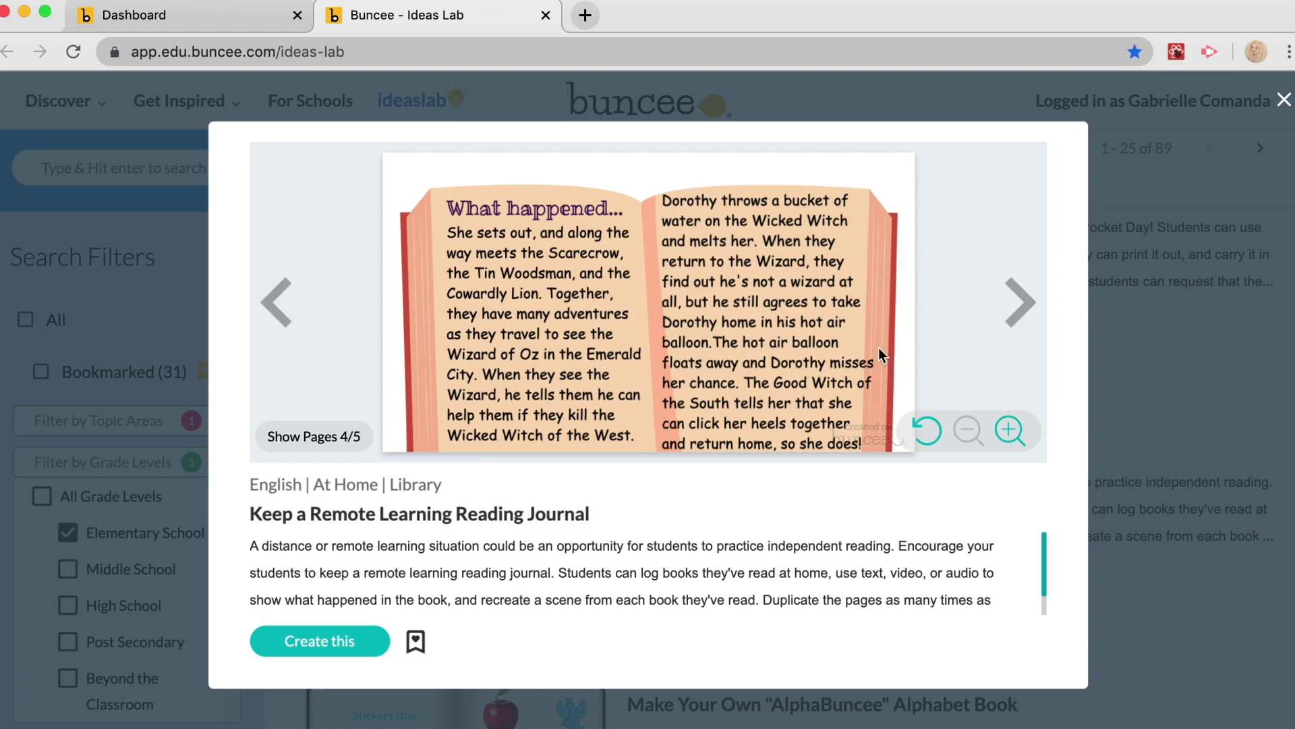
{"action": "left_click", "coordinate": [1022, 301]}
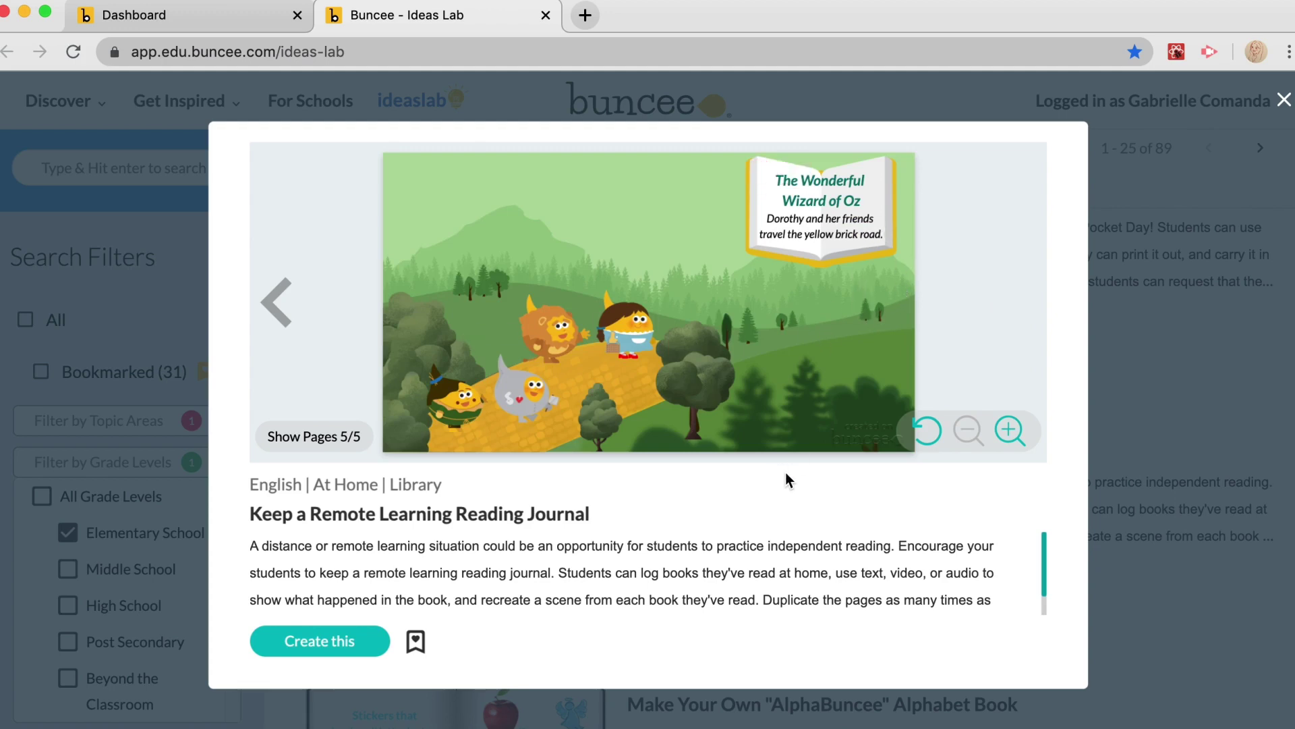
{"action": "left_click", "coordinate": [321, 641]}
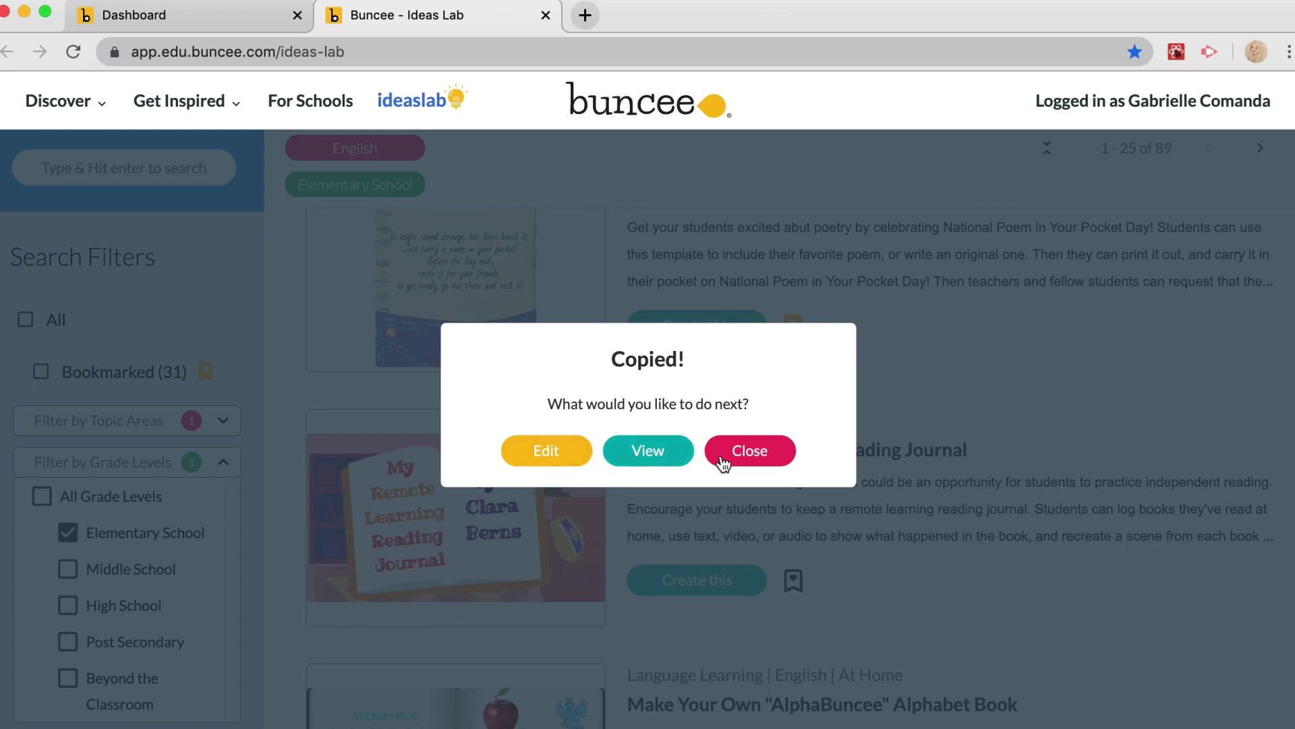
Edit the copy and delete 'Copy Of My Remote Learning' so the title reads 'Reading Journal'.
{"action": "left_click", "coordinate": [571, 464]}
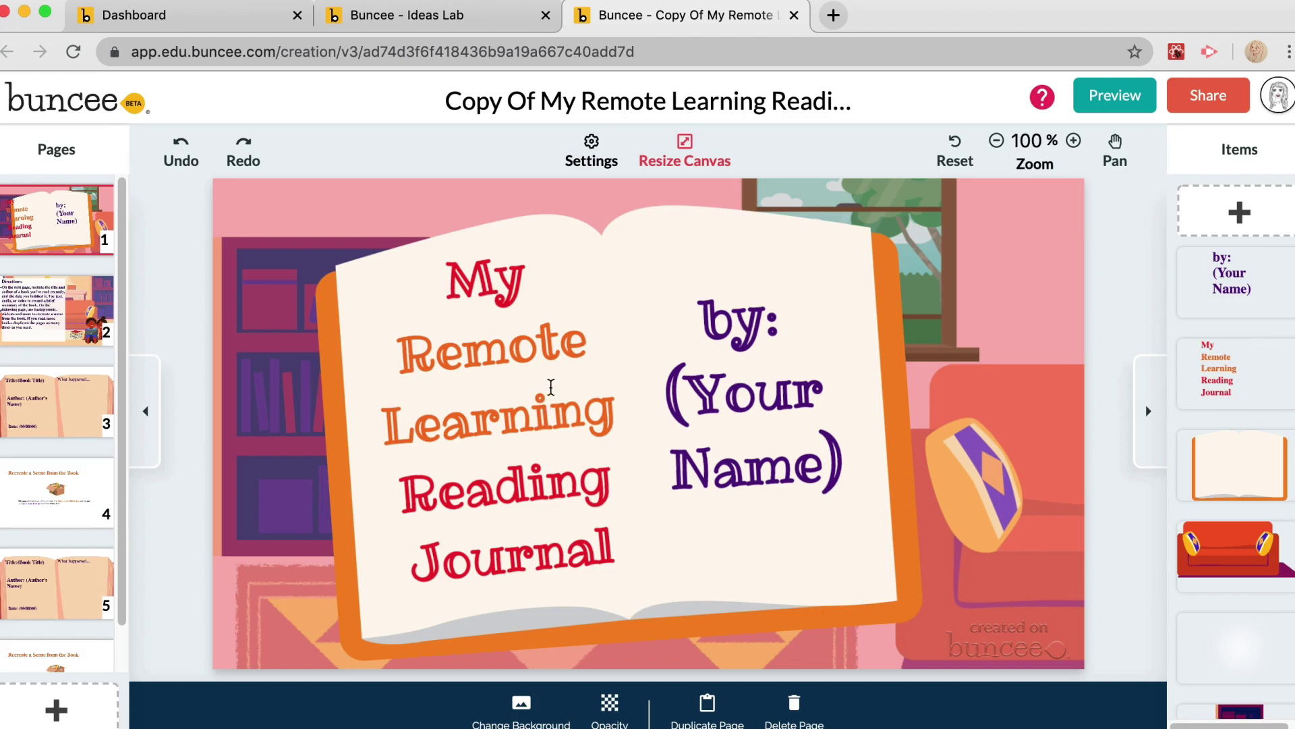
{"action": "left_click", "coordinate": [539, 101]}
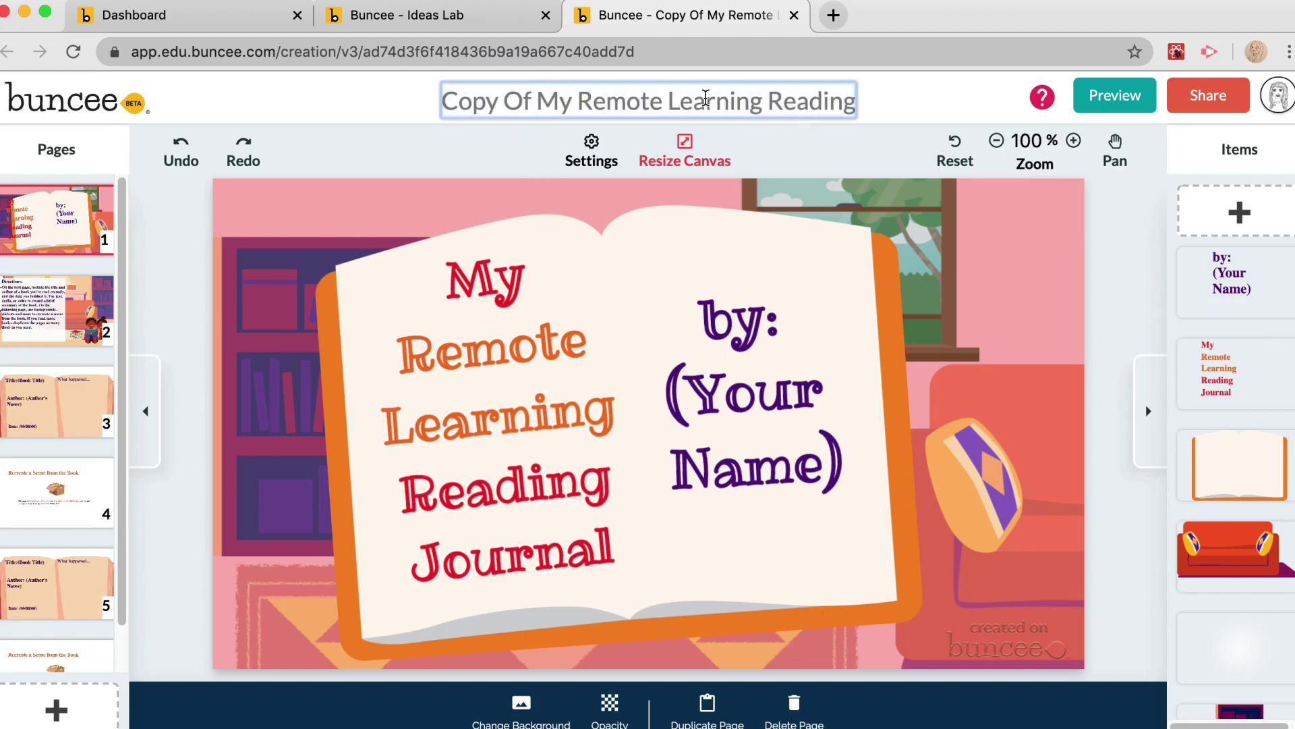
{"action": "left_click", "coordinate": [764, 101]}
{"action": "left_click_drag", "start_coordinate": [754, 101], "coordinate": [437, 100]}
{"action": "key", "text": "BackSpace"}
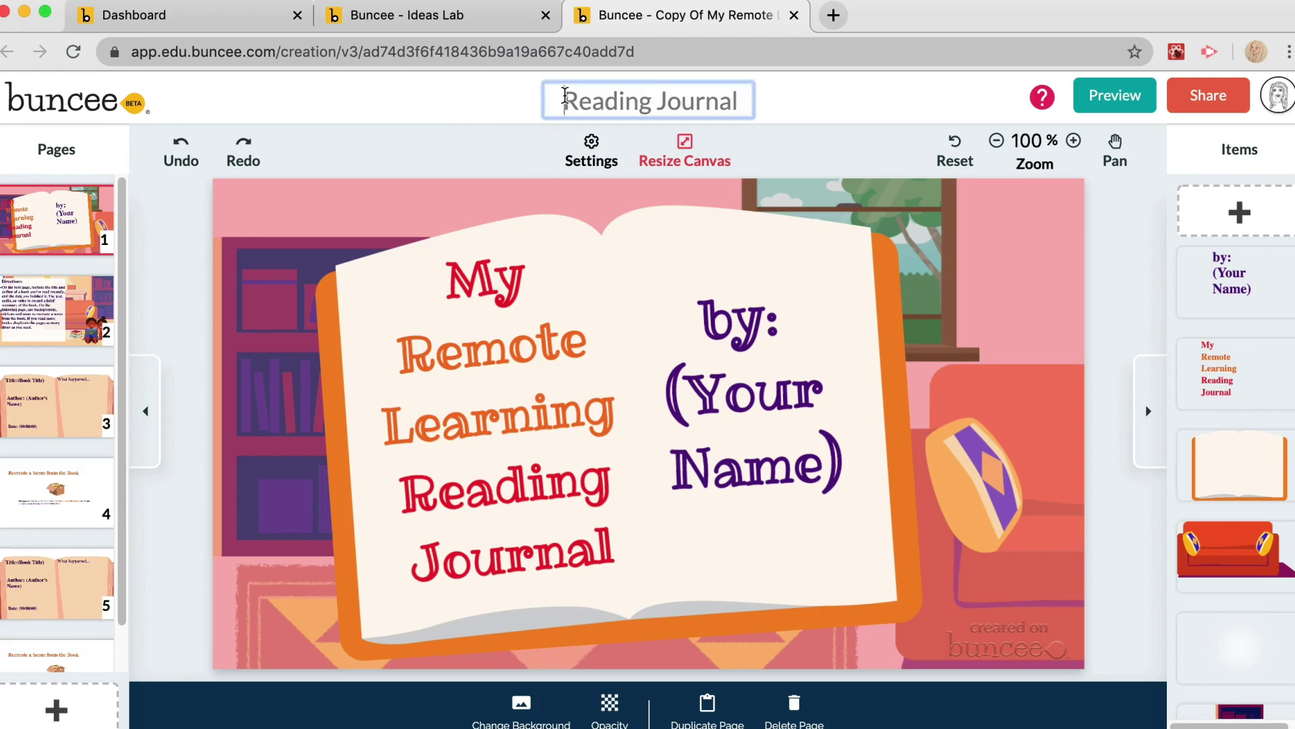
{"action": "left_click", "coordinate": [1098, 281]}
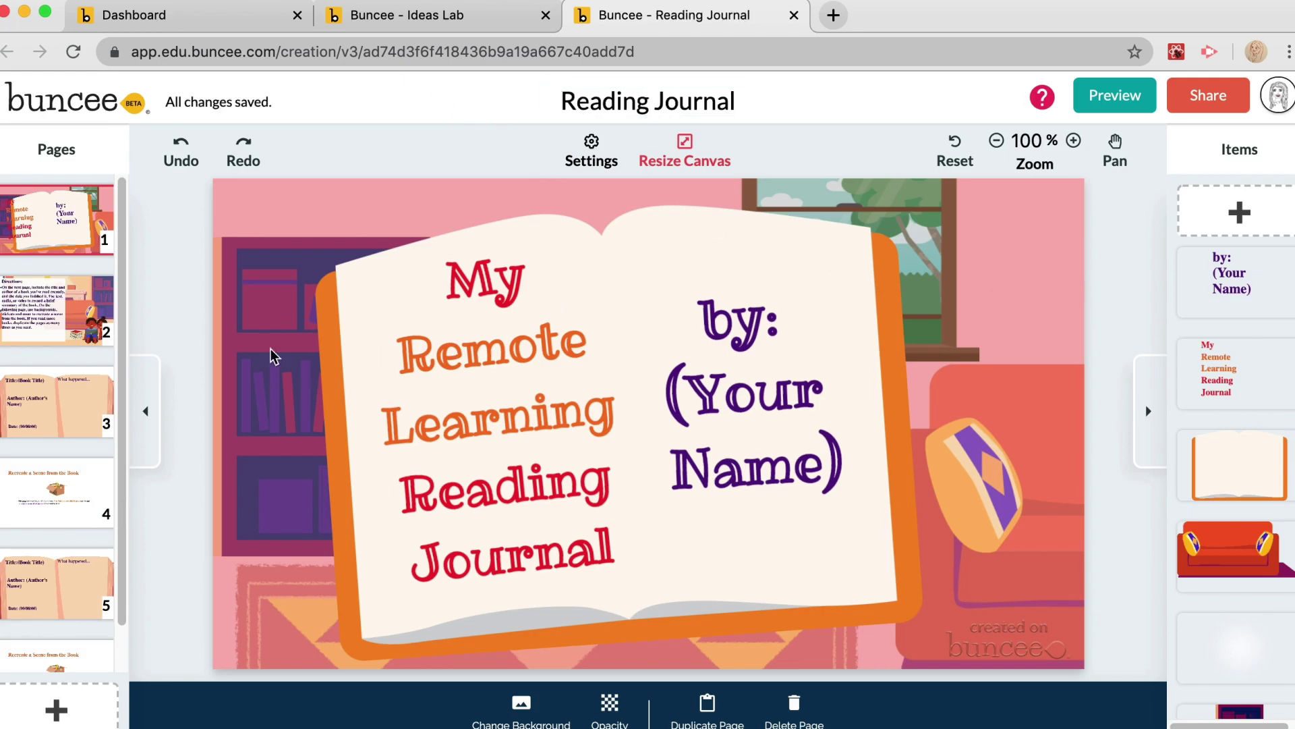
{"action": "double_click", "coordinate": [796, 402]}
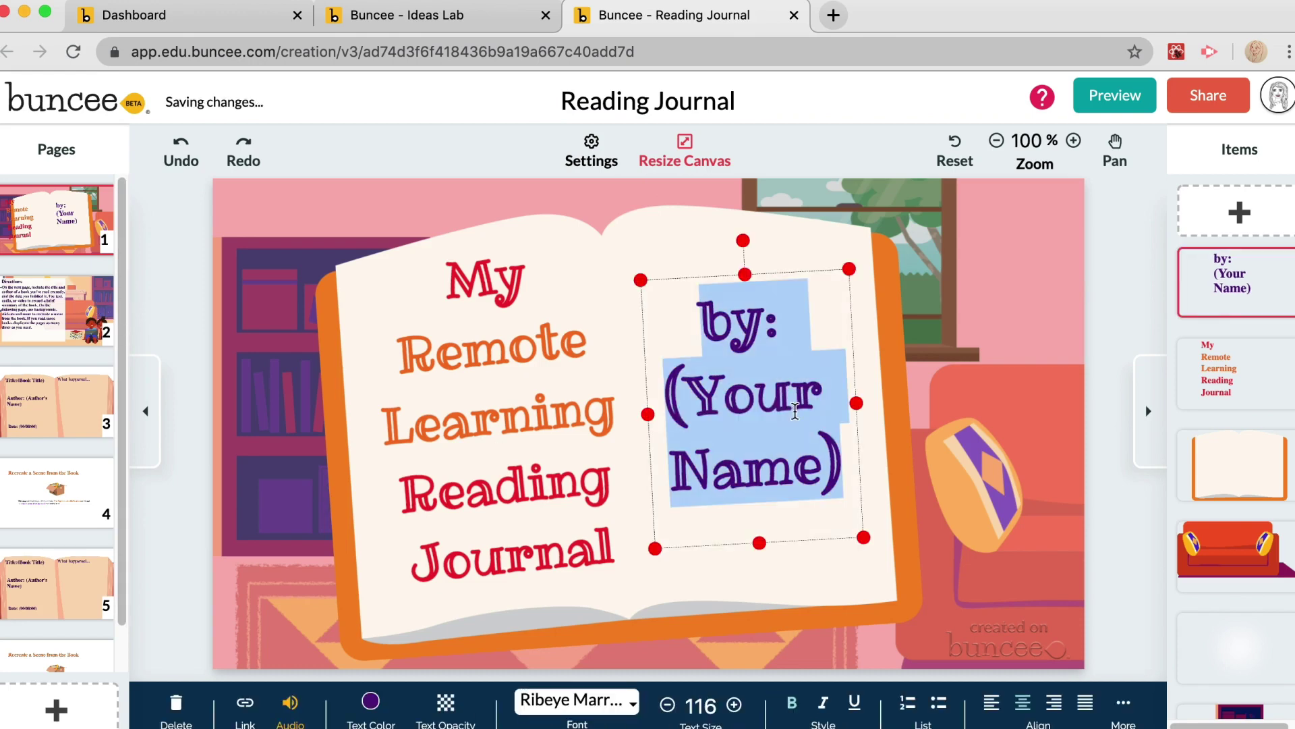
{"action": "left_click", "coordinate": [71, 419]}
{"action": "scroll", "coordinate": [96, 478], "scroll_direction": "down", "scroll_amount": 1}
{"action": "scroll", "coordinate": [96, 477], "scroll_direction": "down", "scroll_amount": 1}
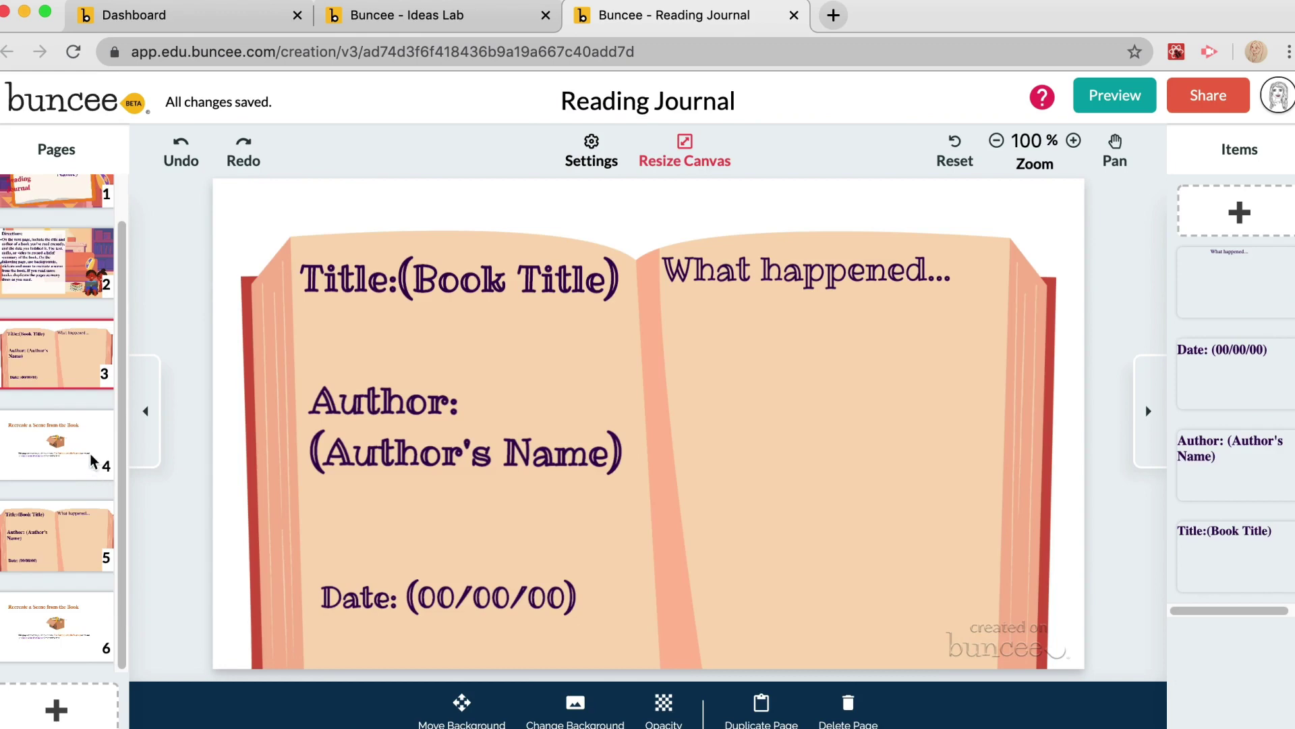
{"action": "left_click", "coordinate": [76, 440]}
{"action": "left_click", "coordinate": [75, 351]}
{"action": "left_click", "coordinate": [52, 462]}
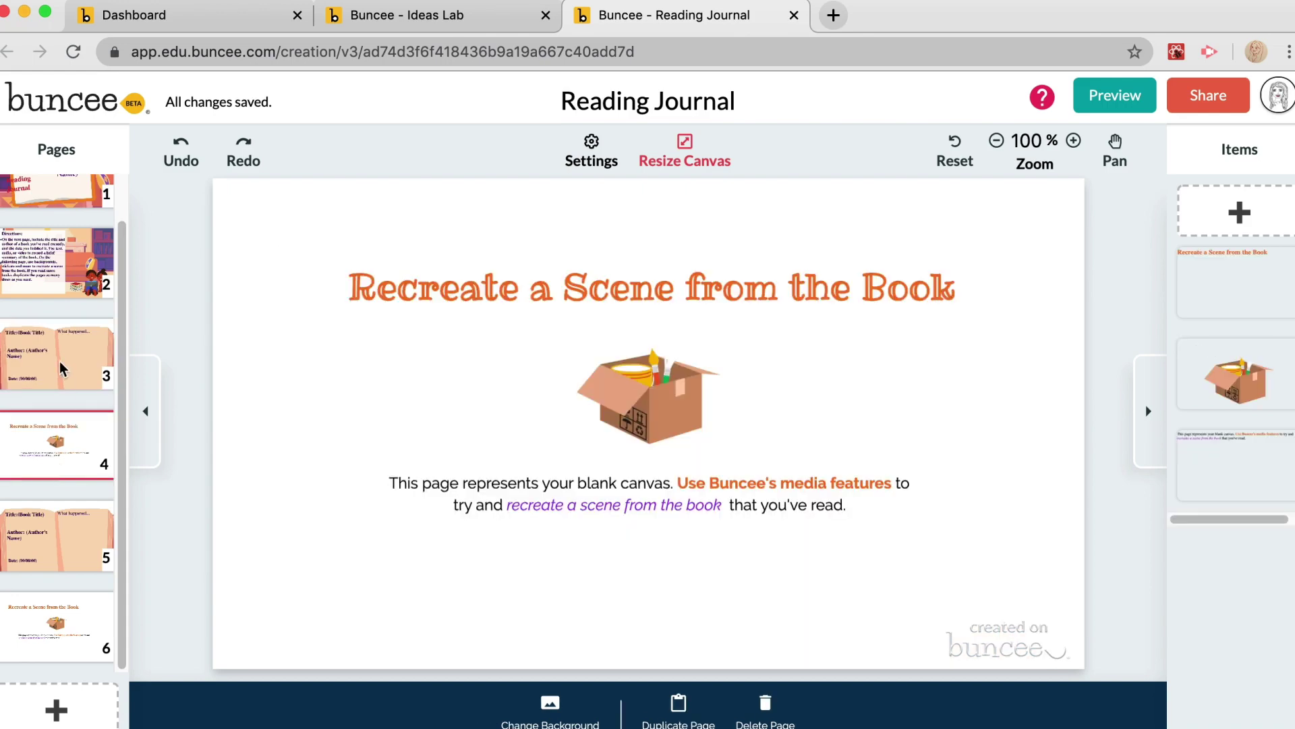
{"action": "left_click", "coordinate": [49, 533]}
{"action": "left_click", "coordinate": [41, 614]}
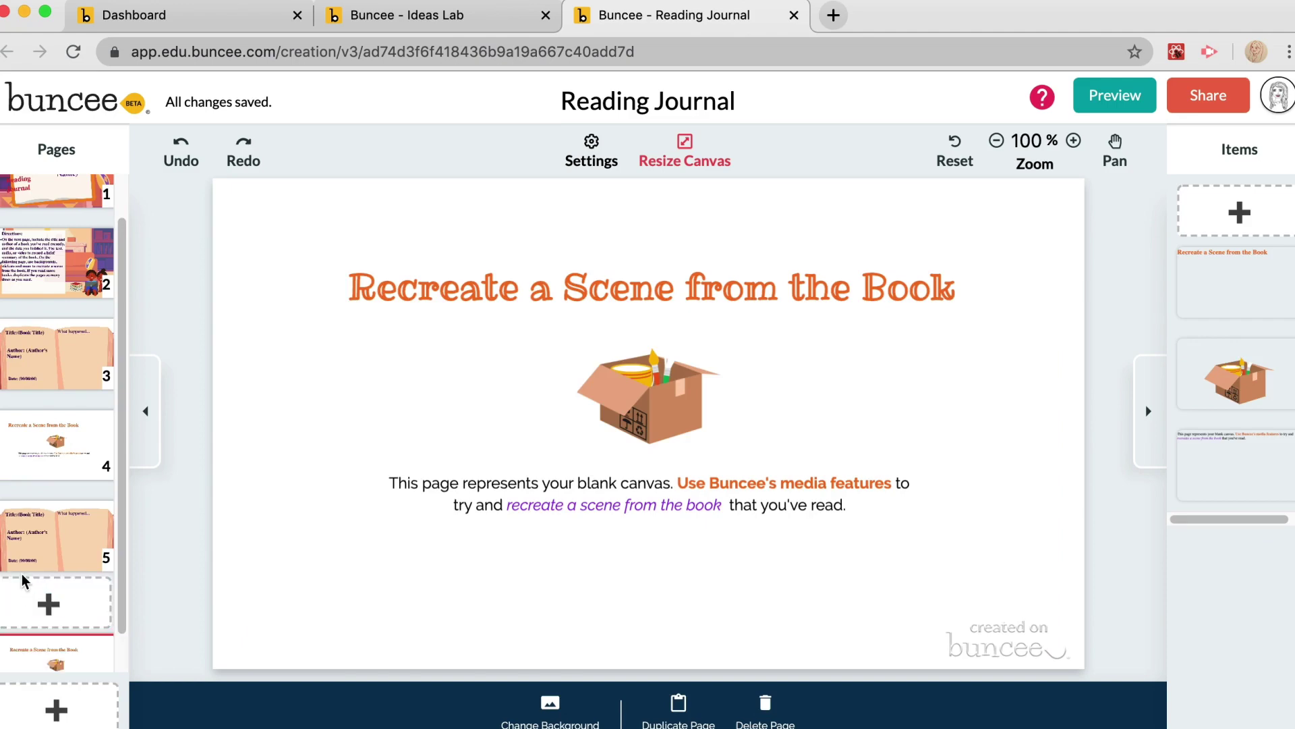
{"action": "left_click", "coordinate": [19, 246]}
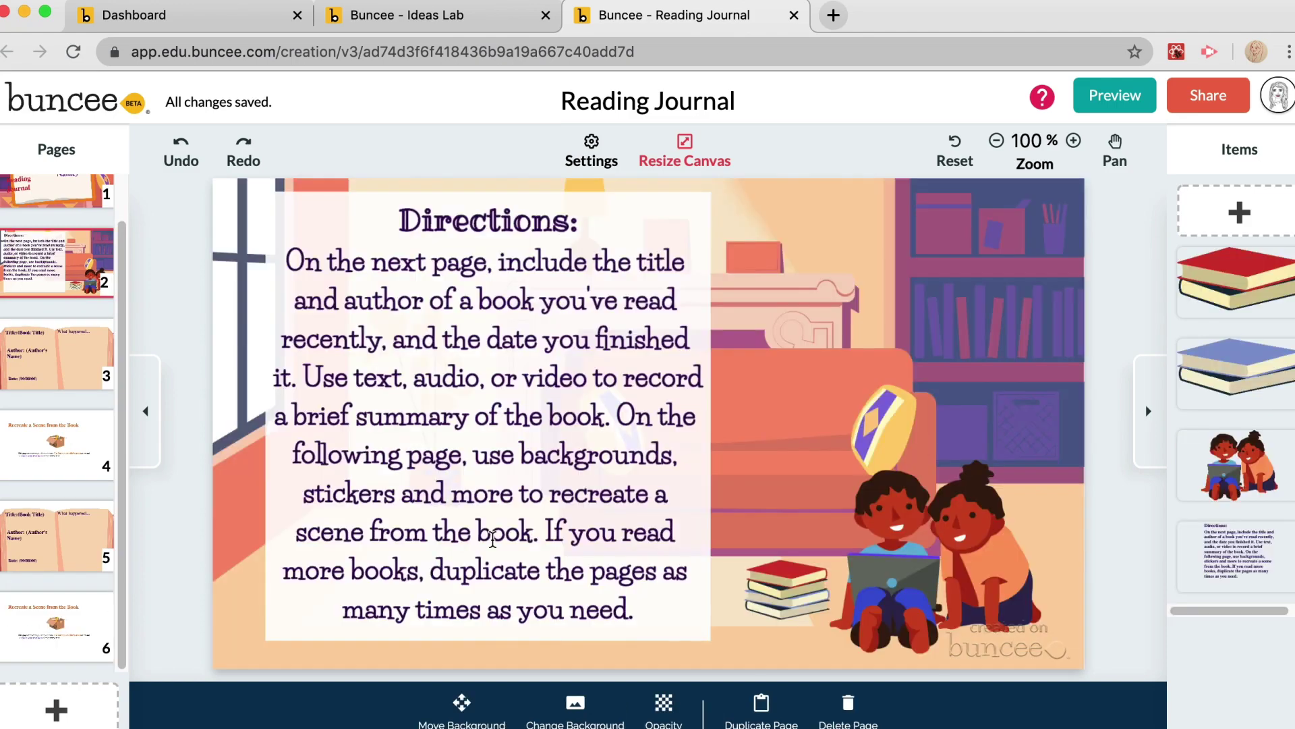
{"action": "left_click", "coordinate": [492, 538]}
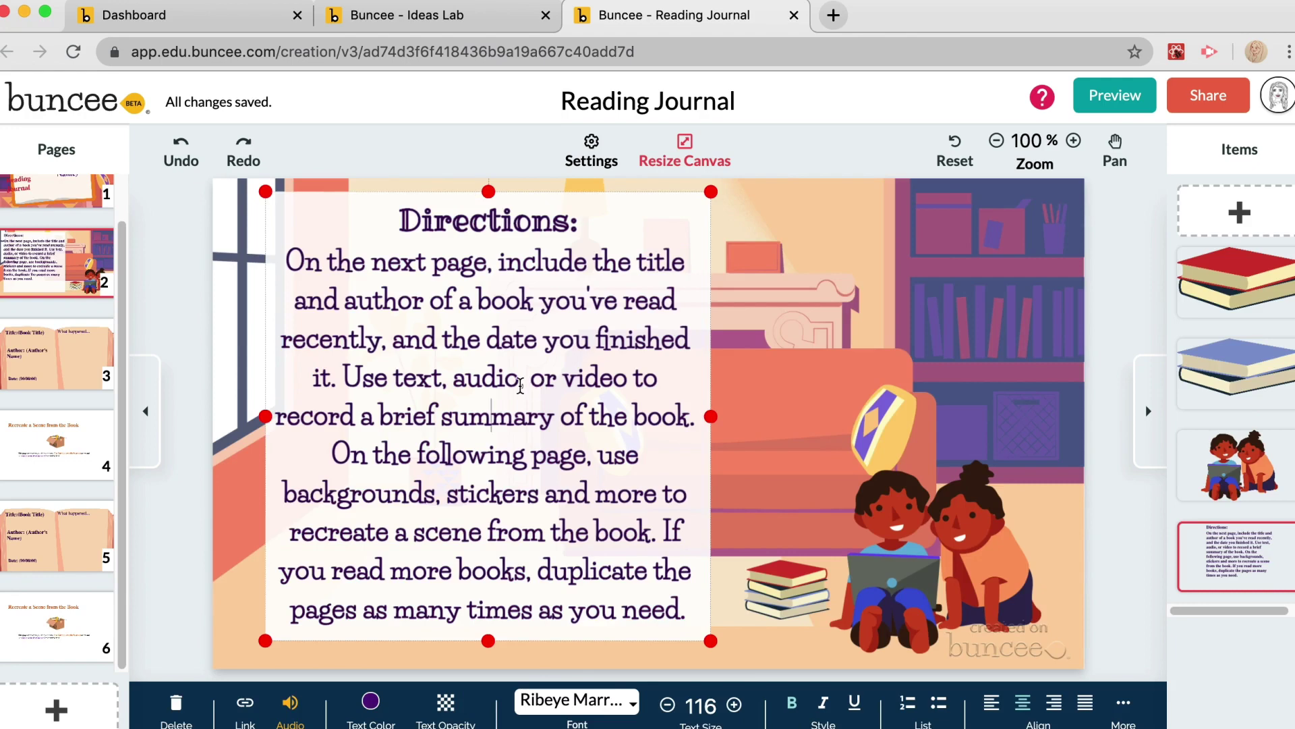
{"action": "left_click", "coordinate": [1107, 312]}
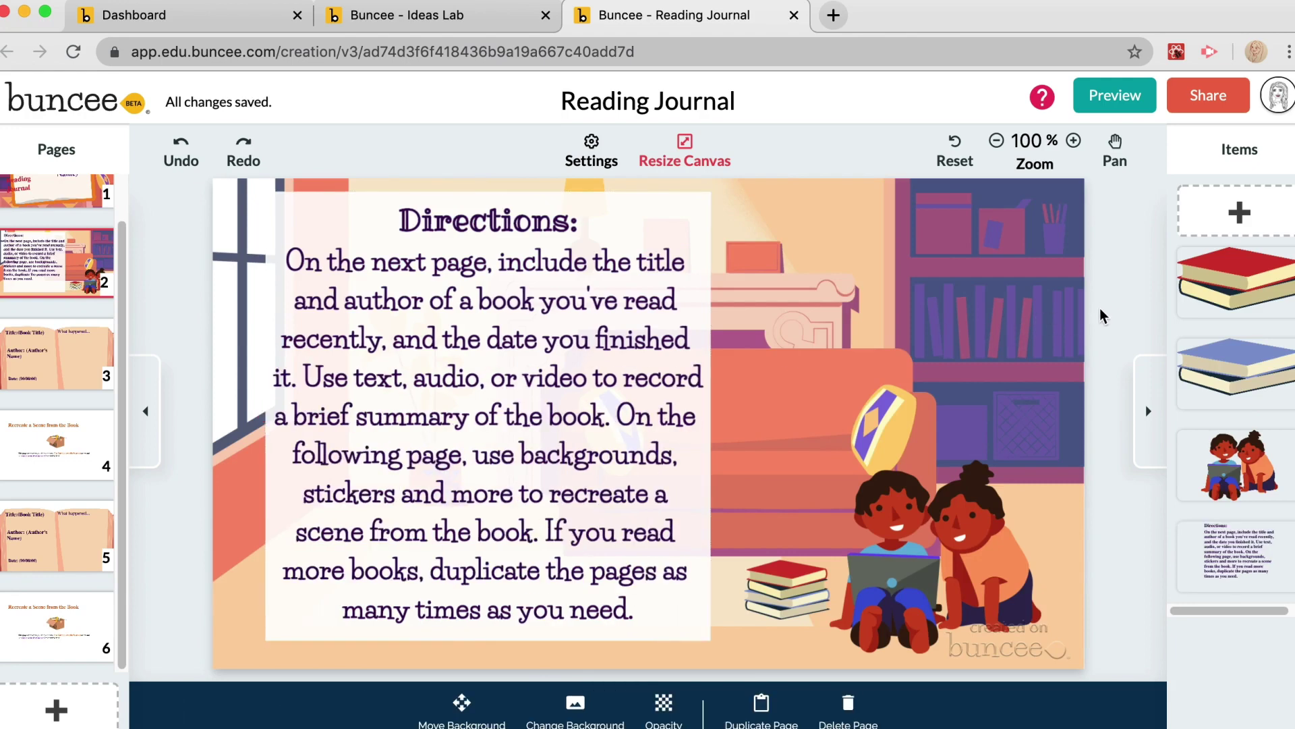
{"action": "left_click", "coordinate": [930, 541]}
{"action": "left_click", "coordinate": [876, 440]}
{"action": "left_click", "coordinate": [776, 577]}
{"action": "left_click", "coordinate": [1127, 292]}
{"action": "scroll", "coordinate": [68, 297], "scroll_direction": "up", "scroll_amount": 2}
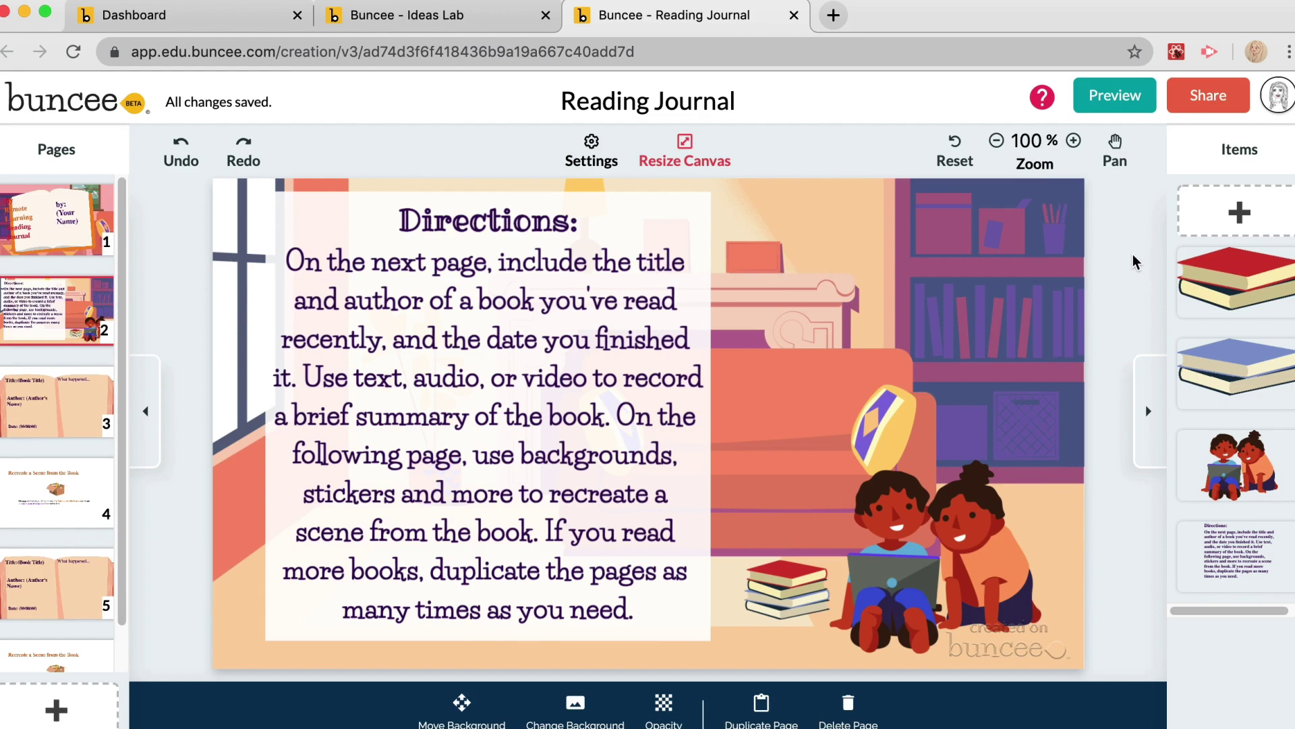
In the Reading Journal's Share settings, switch Copyable on.
{"action": "left_click", "coordinate": [1225, 101]}
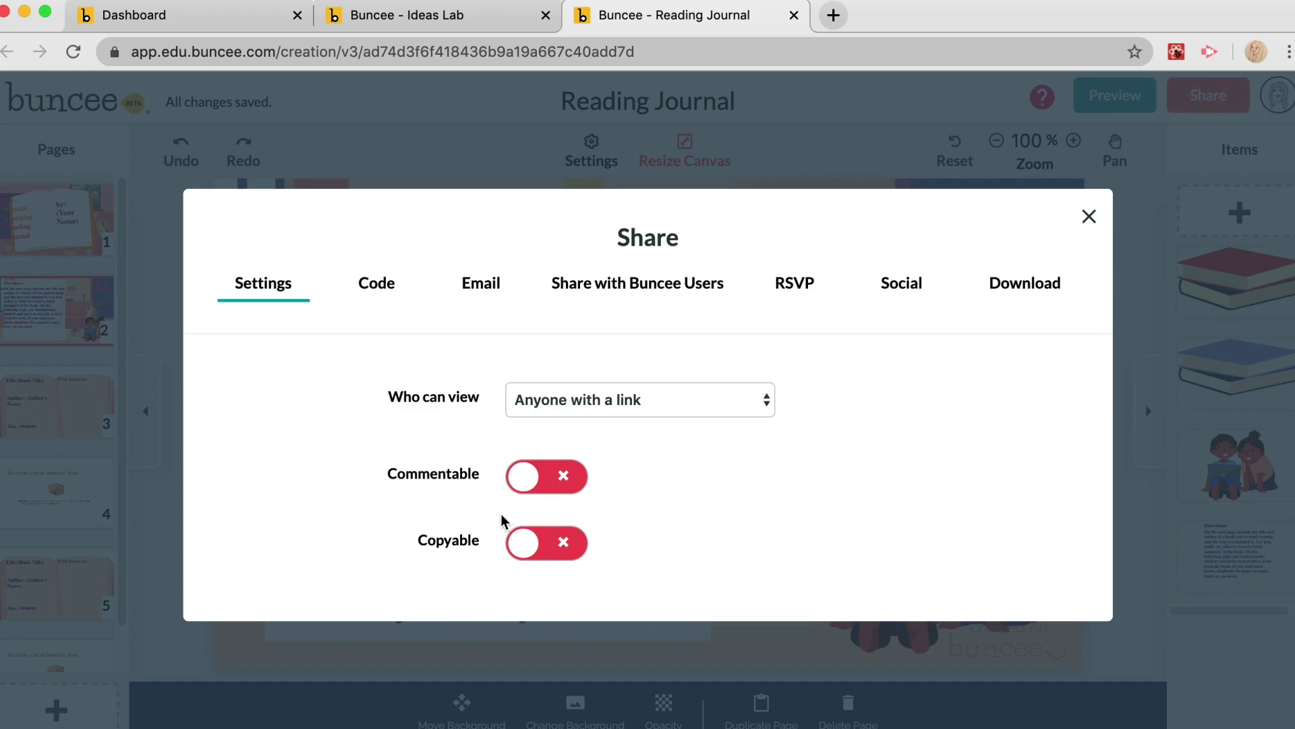
{"action": "left_click", "coordinate": [525, 553]}
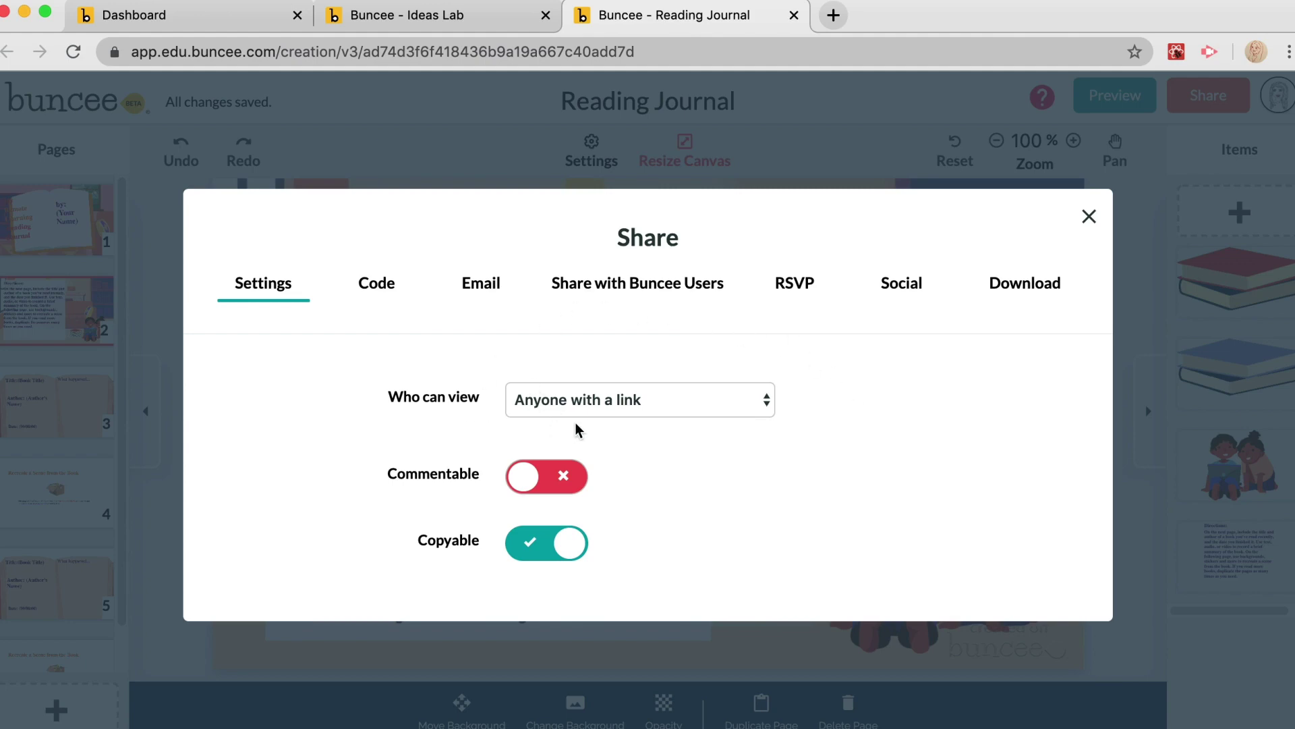
Switch the Share dialog to sharing with other Buncee users by e-mail or username.
{"action": "left_click", "coordinate": [672, 295]}
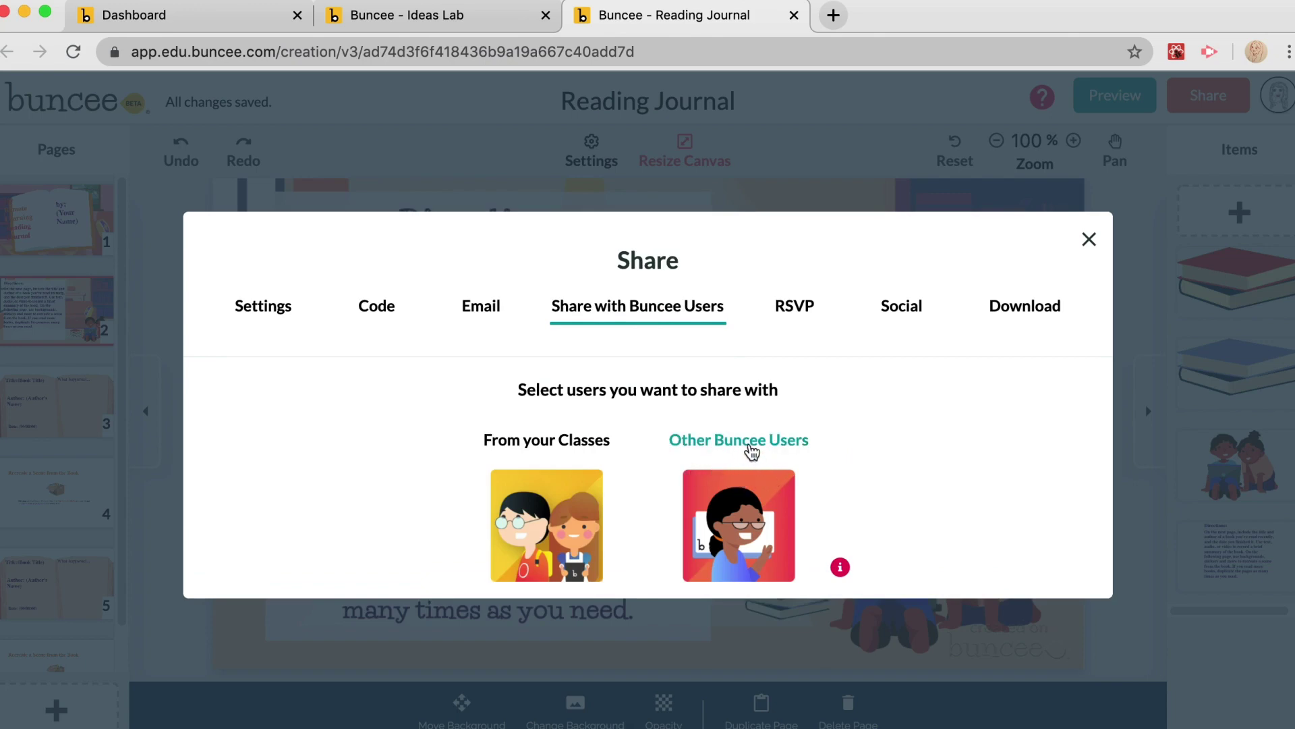
{"action": "left_click", "coordinate": [751, 448]}
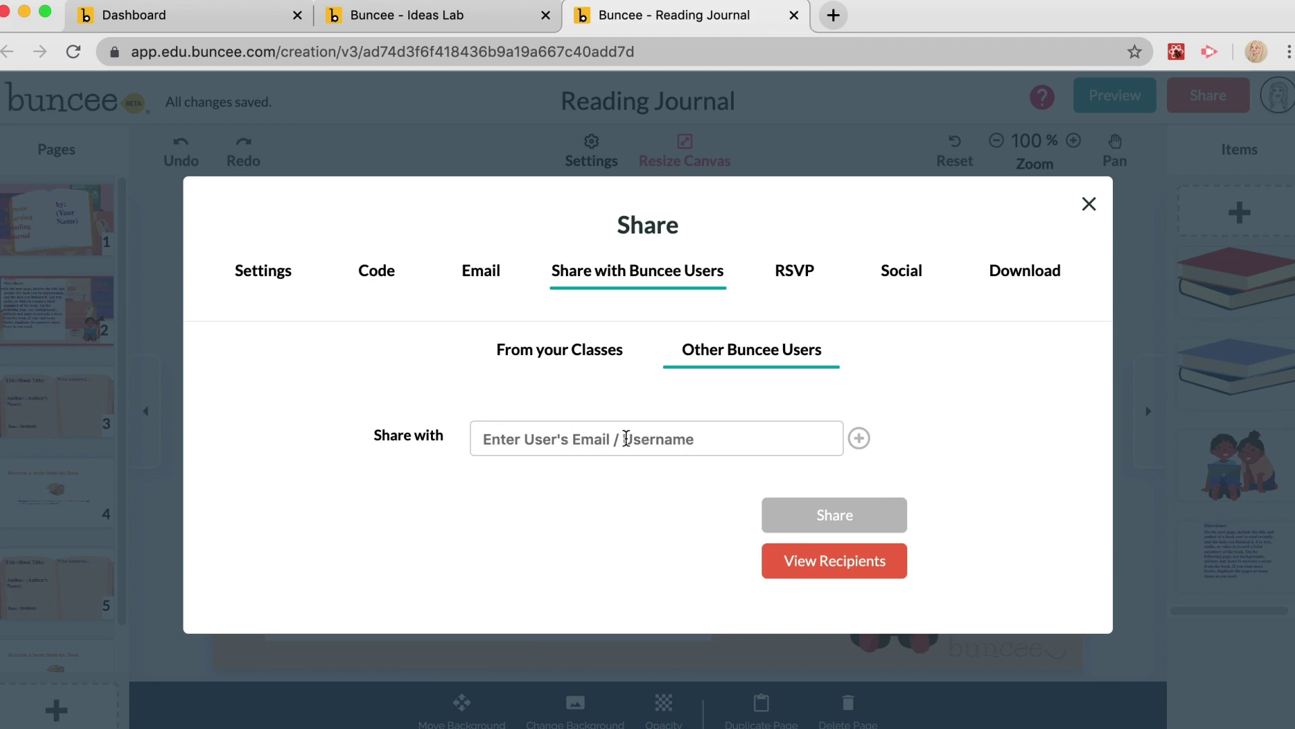
Share the Reading Journal with the one student in the teacher's class section.
{"action": "left_click", "coordinate": [562, 356]}
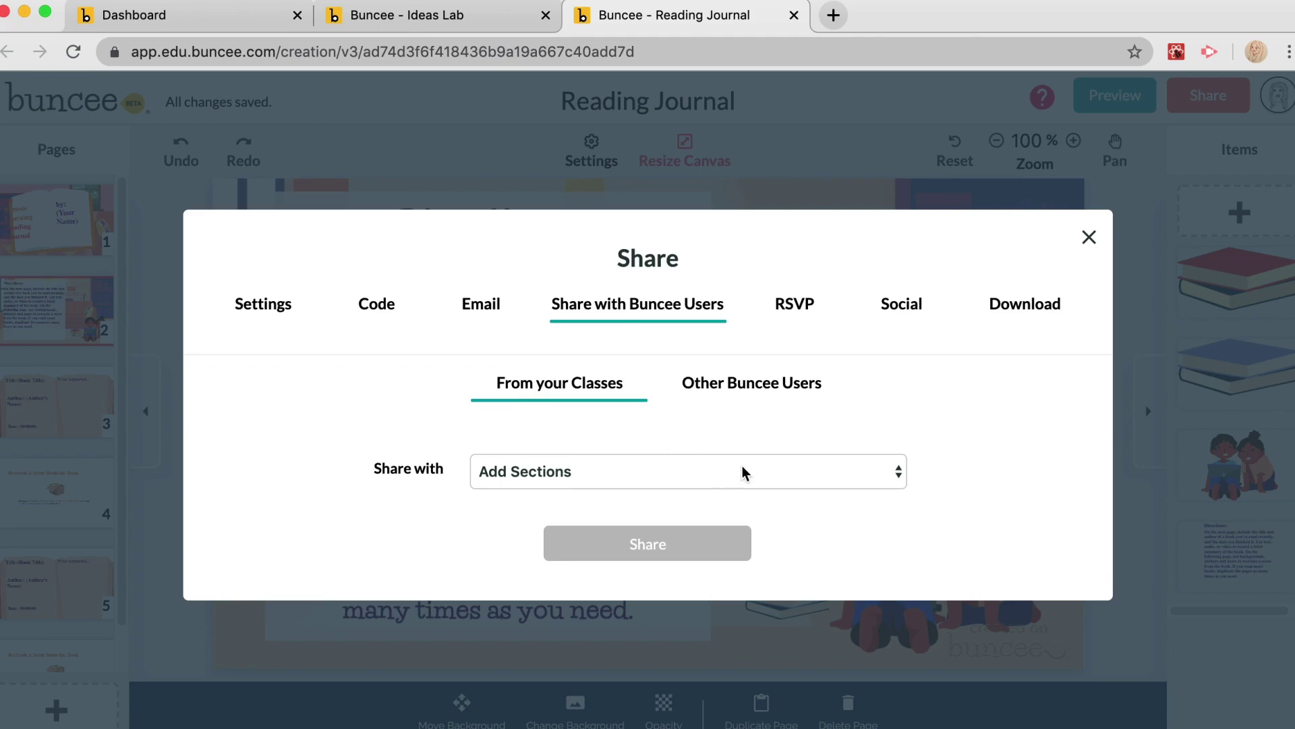
{"action": "left_click", "coordinate": [779, 475]}
{"action": "scroll", "coordinate": [594, 600], "scroll_direction": "down", "scroll_amount": 3}
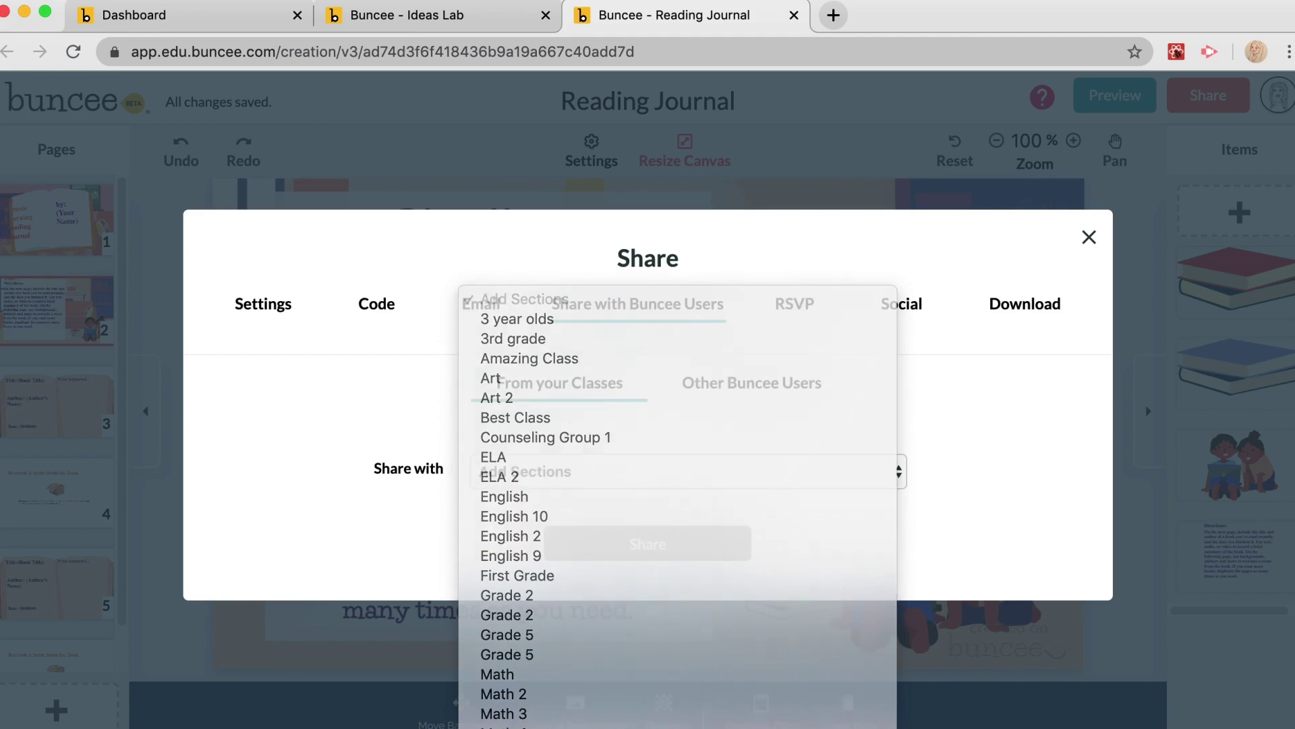
{"action": "left_click", "coordinate": [594, 725]}
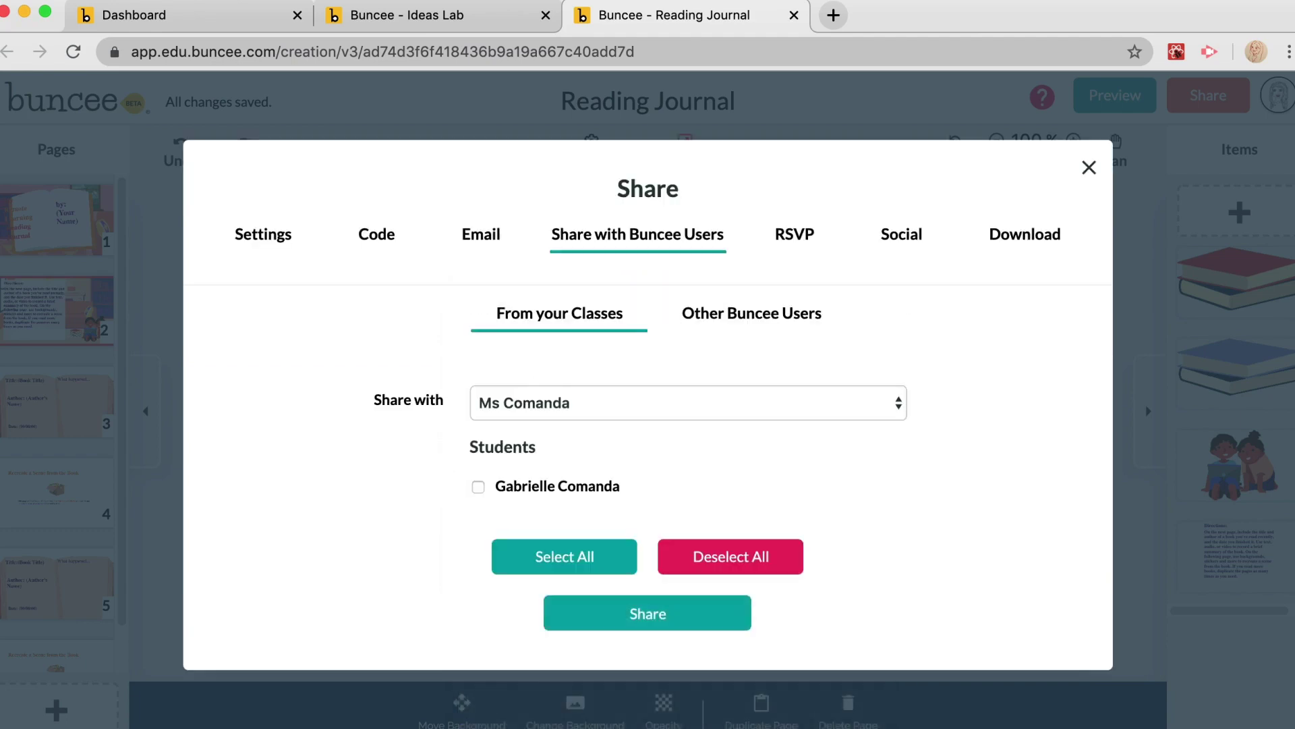
{"action": "left_click", "coordinate": [478, 488]}
{"action": "left_click", "coordinate": [642, 610]}
{"action": "left_click", "coordinate": [634, 613]}
View the Buncees list on the dashboard, filtered to items shared with me.
{"action": "left_click", "coordinate": [238, 16]}
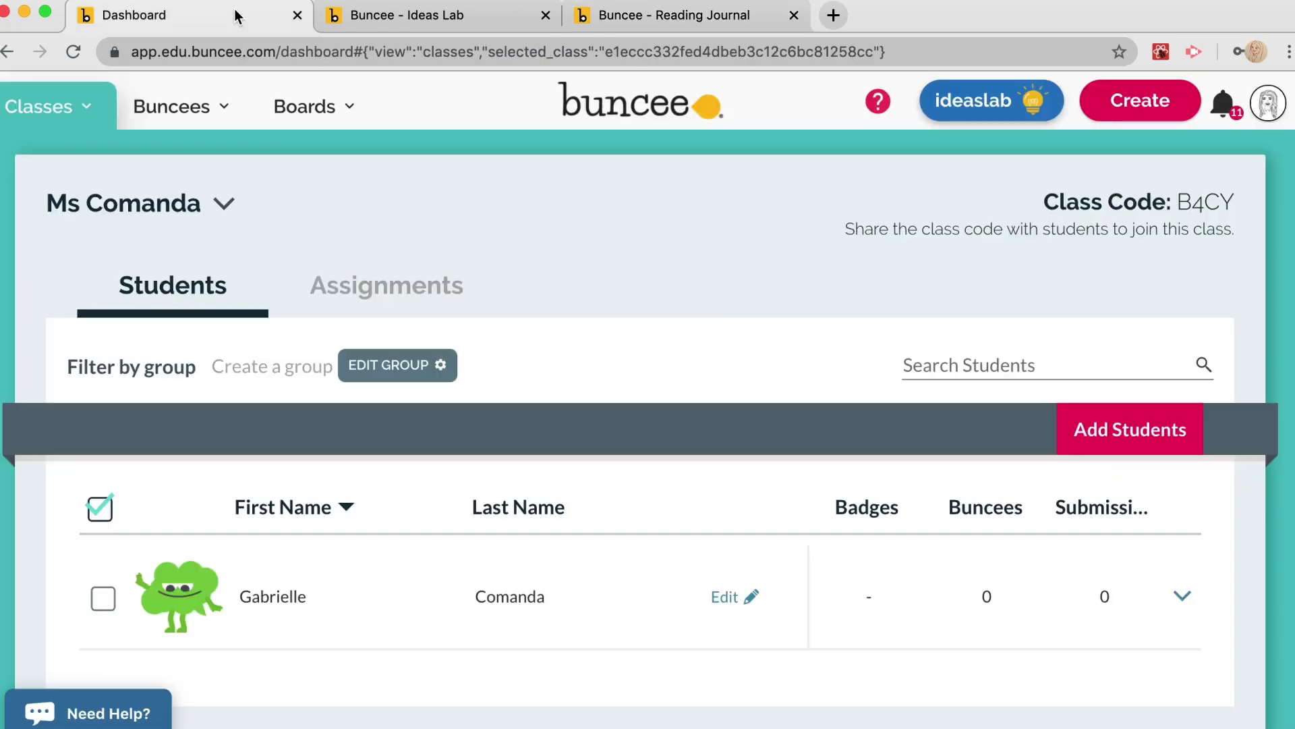
{"action": "left_click", "coordinate": [197, 106]}
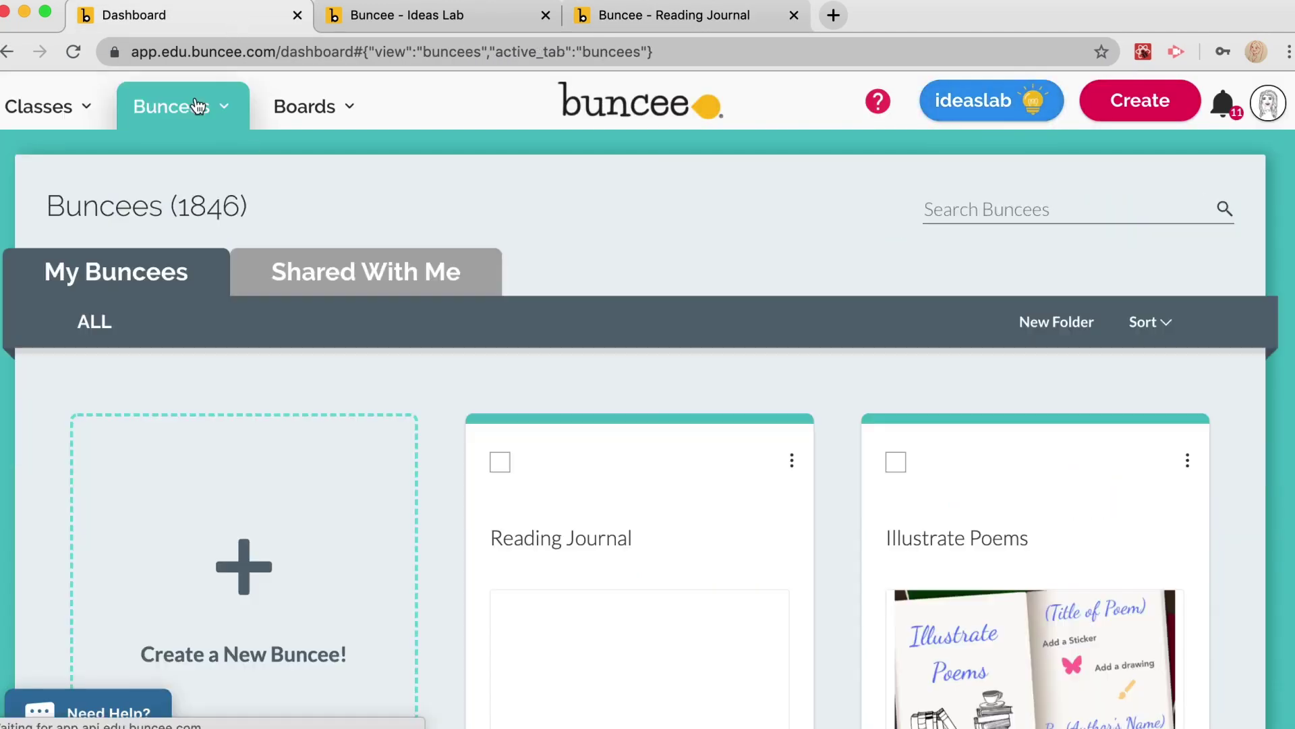
{"action": "left_click", "coordinate": [382, 281]}
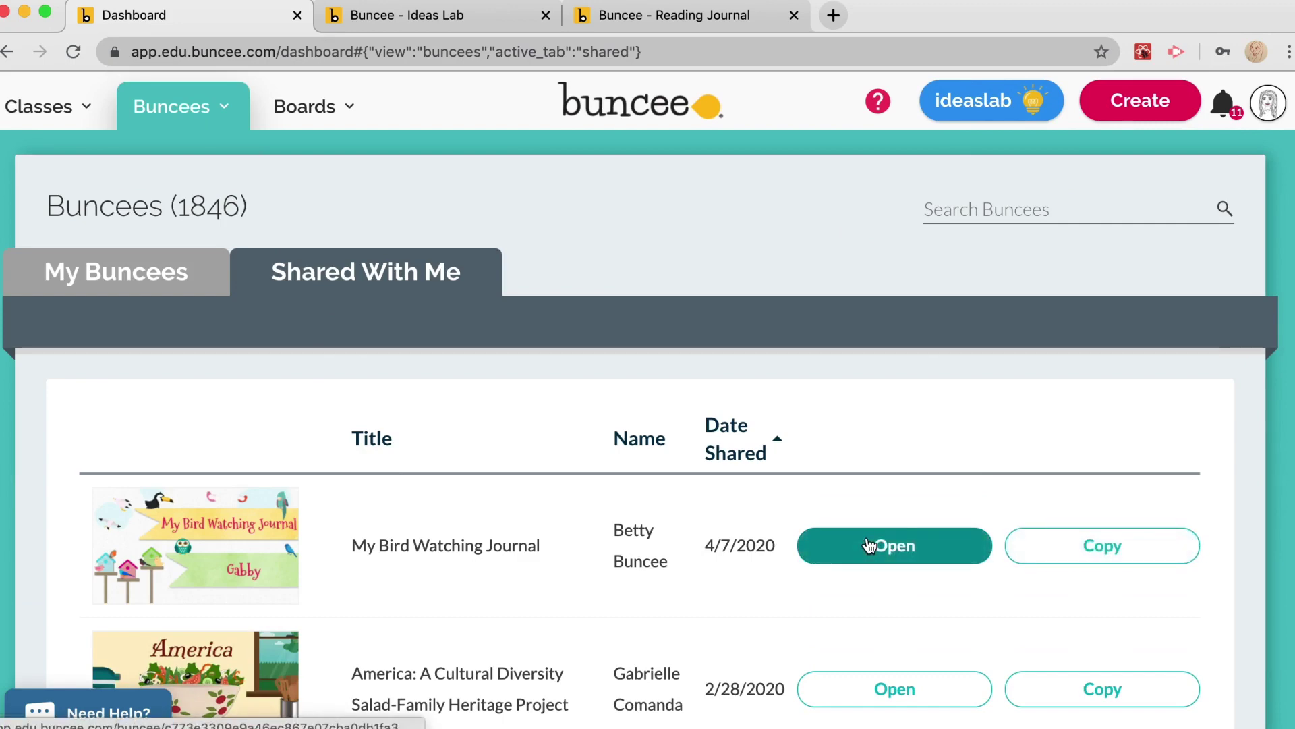
Set the Reading Journal's 'Who can view' setting to 'Specific Buncee users'.
{"action": "left_click", "coordinate": [638, 21]}
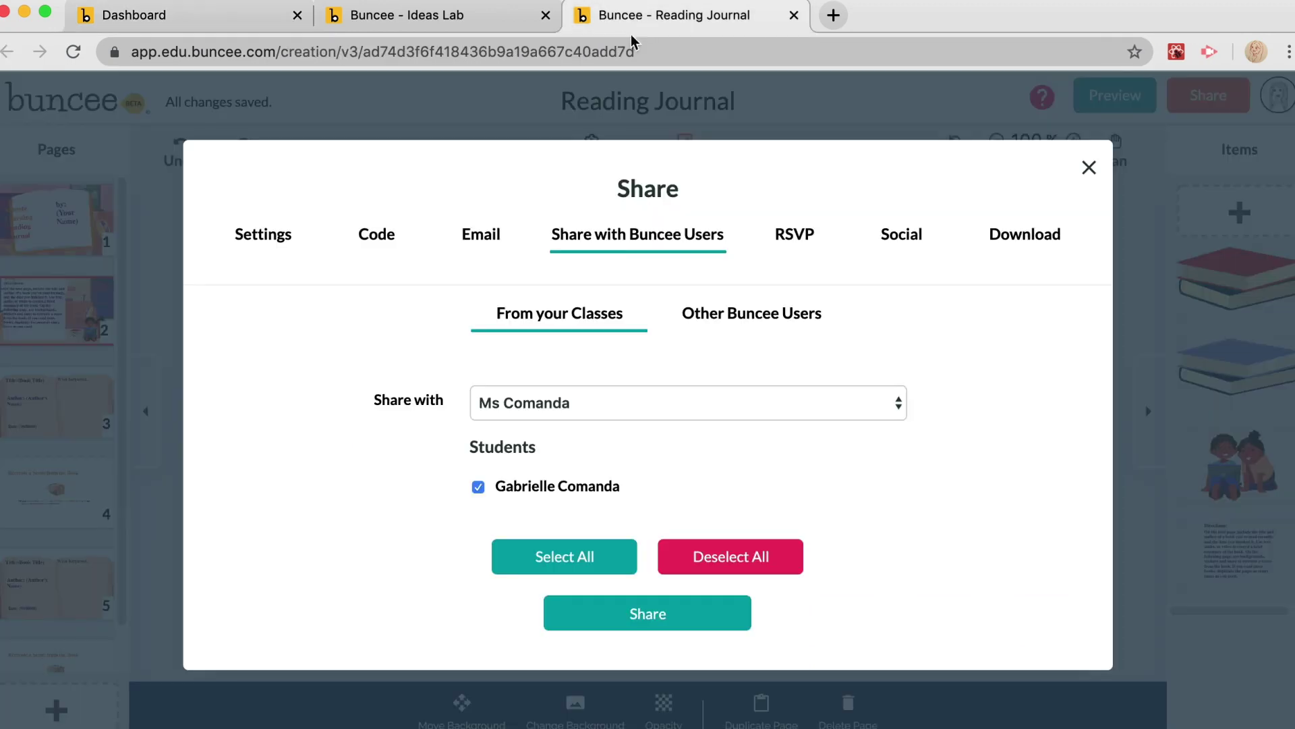
{"action": "left_click", "coordinate": [284, 239]}
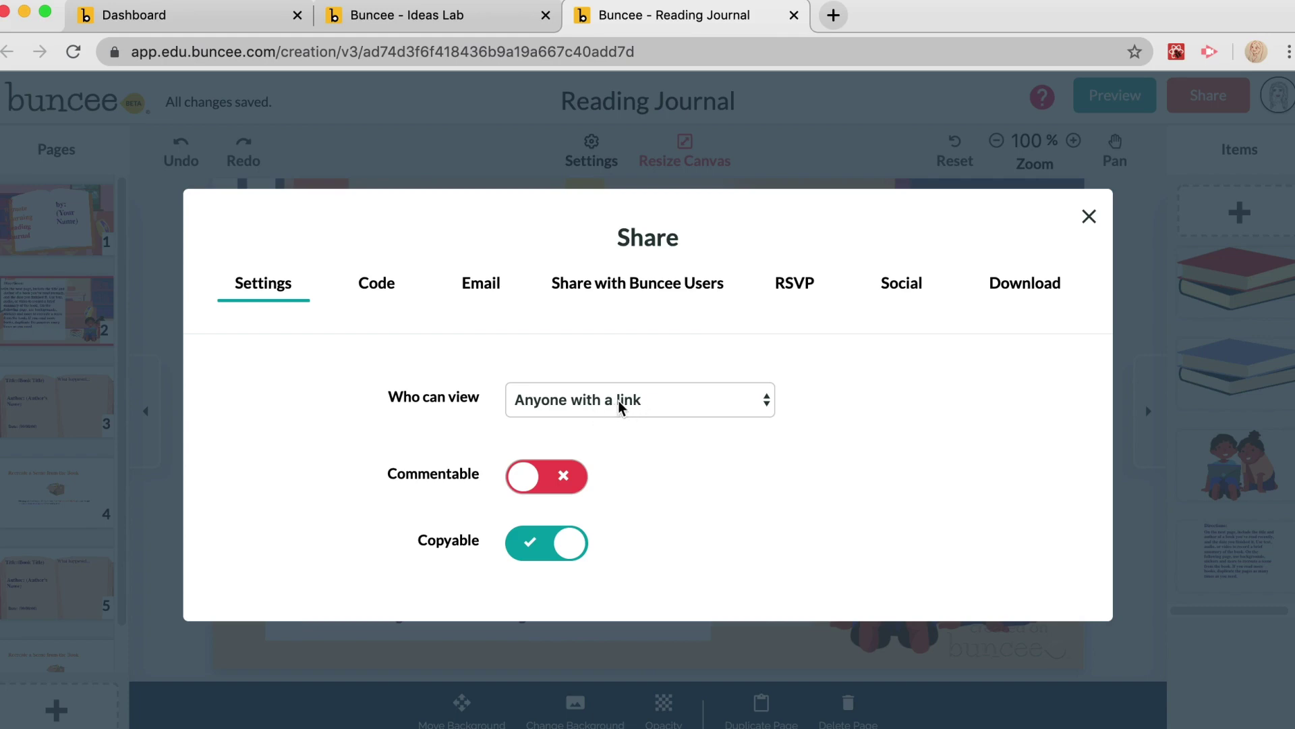
{"action": "left_click", "coordinate": [622, 399]}
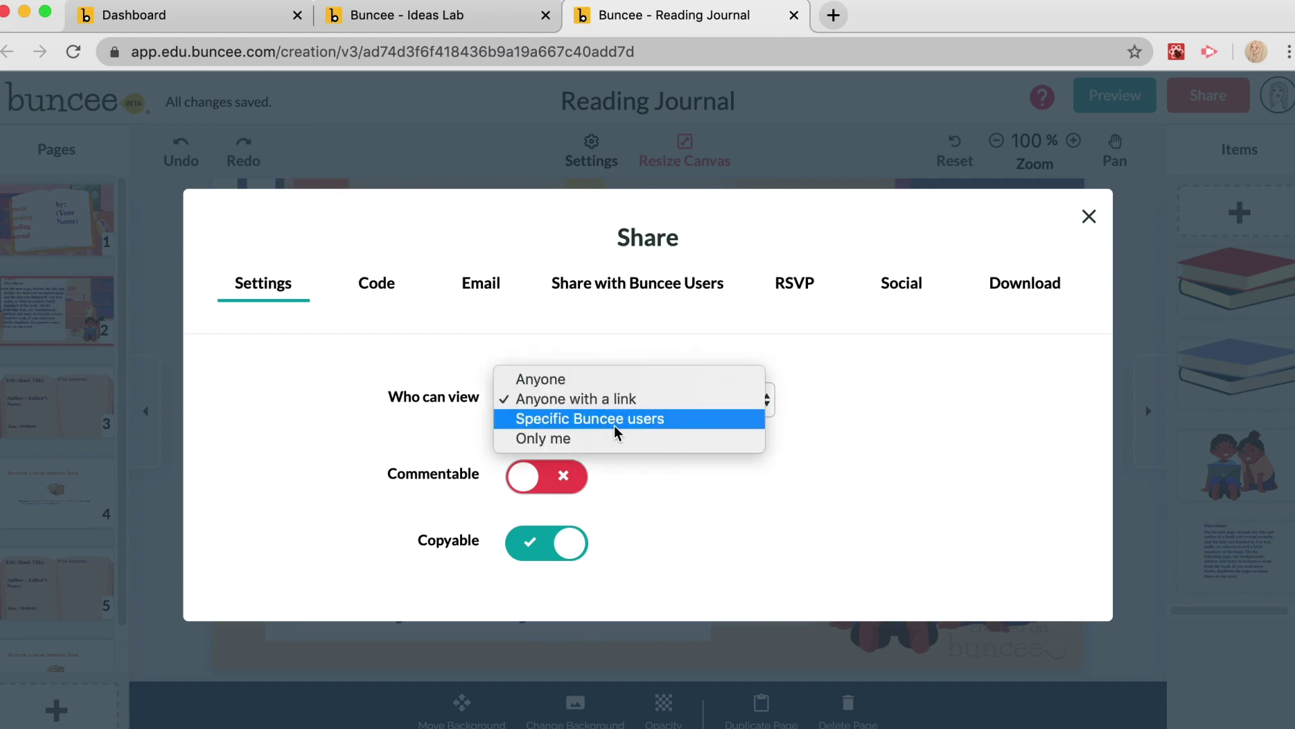
{"action": "left_click", "coordinate": [615, 425]}
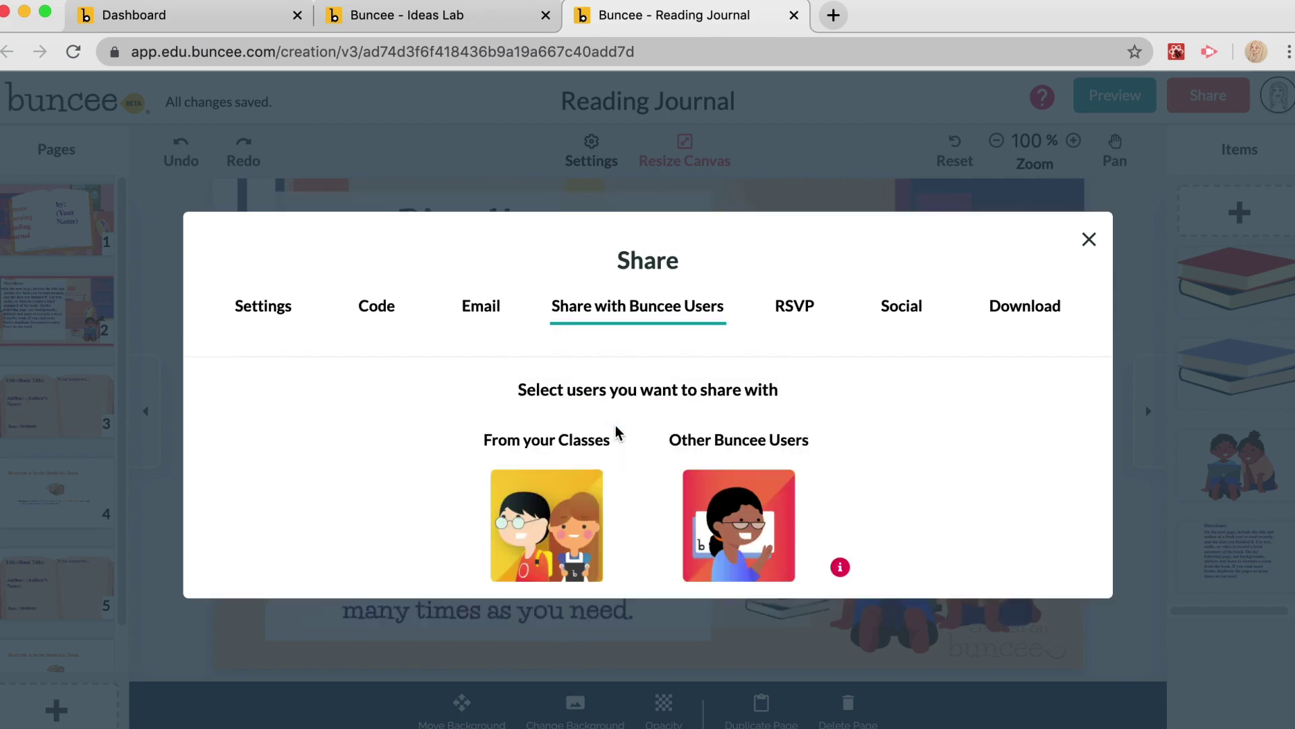
Share the journal with the checked student from the teacher's class section.
{"action": "left_click", "coordinate": [552, 530]}
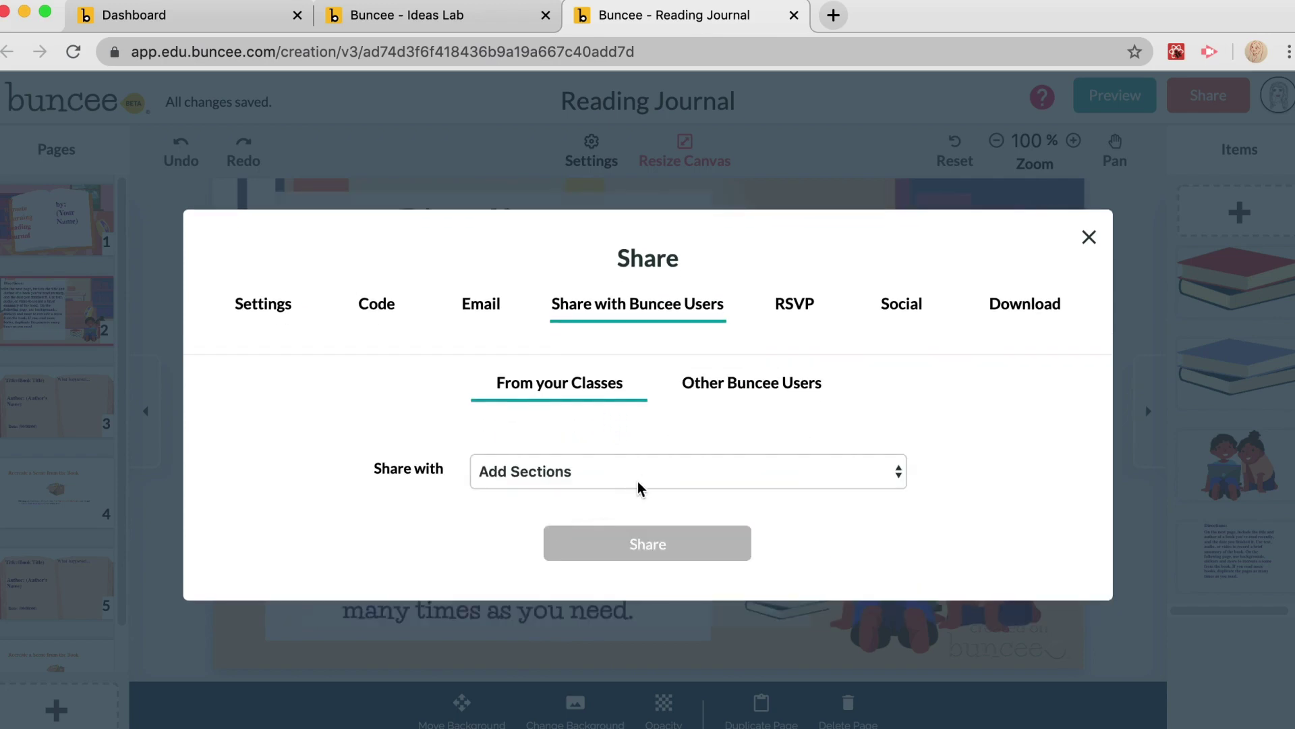
{"action": "left_click", "coordinate": [645, 474]}
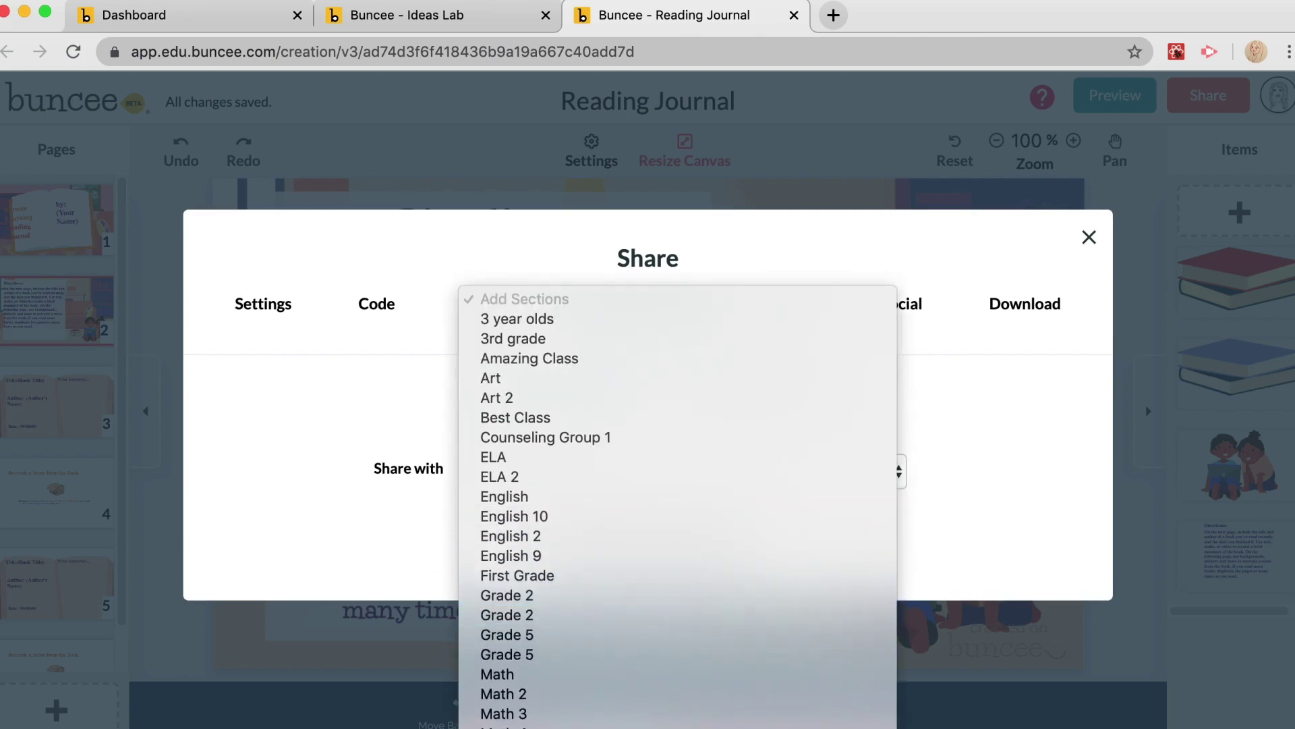
{"action": "left_click", "coordinate": [596, 493]}
{"action": "left_click", "coordinate": [600, 610]}
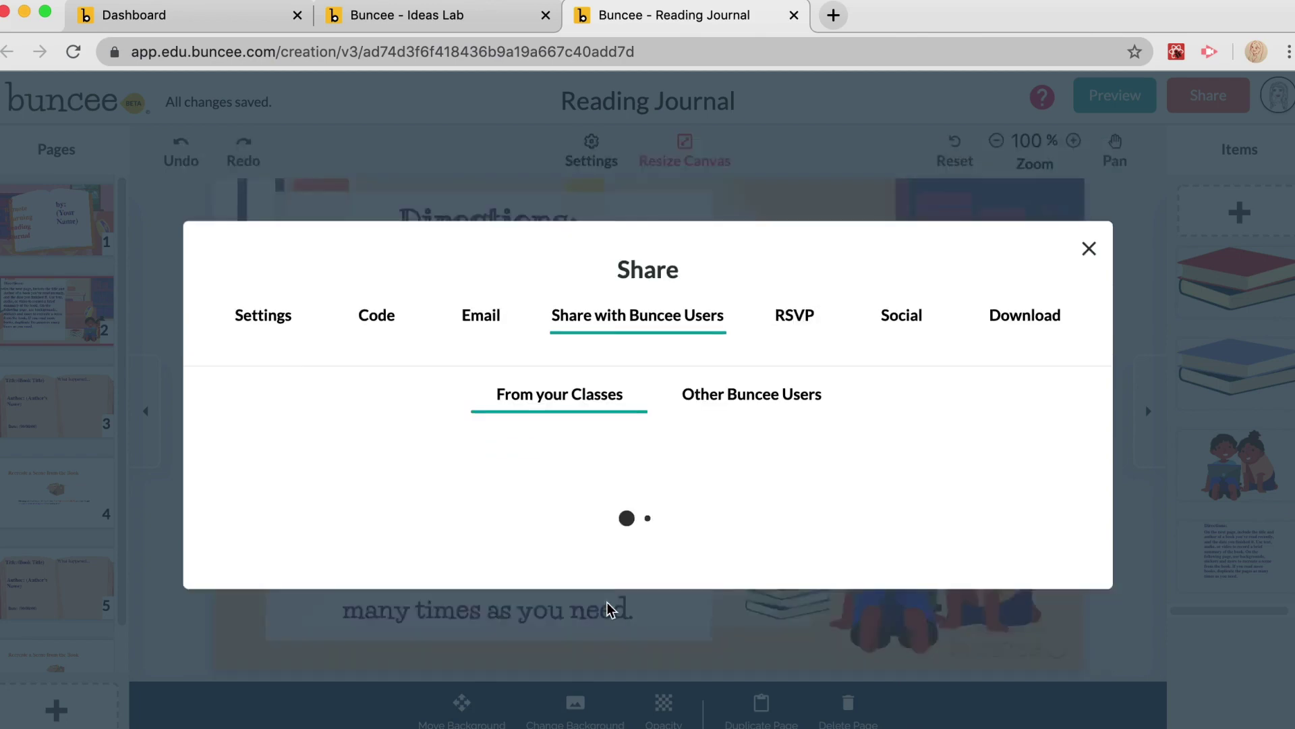
{"action": "left_click", "coordinate": [371, 26]}
{"action": "left_click", "coordinate": [213, 18]}
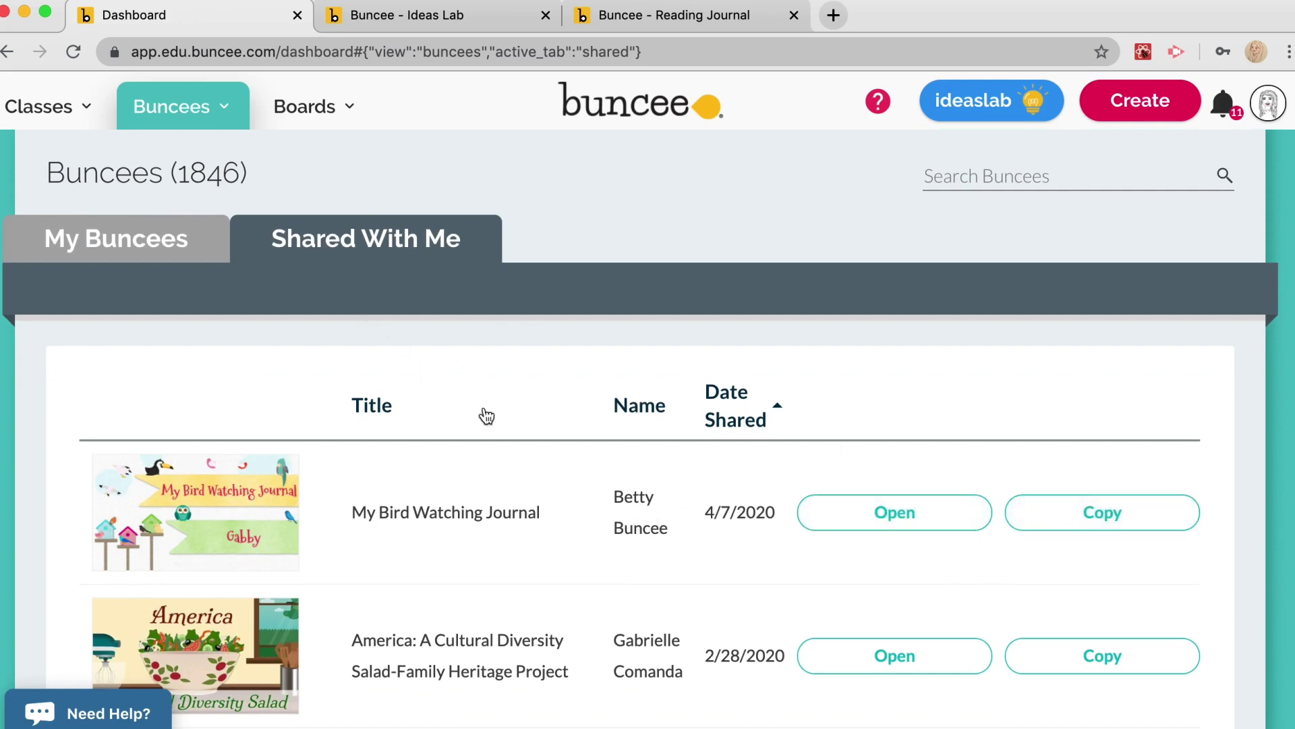
{"action": "scroll", "coordinate": [512, 432], "scroll_direction": "up", "scroll_amount": 1}
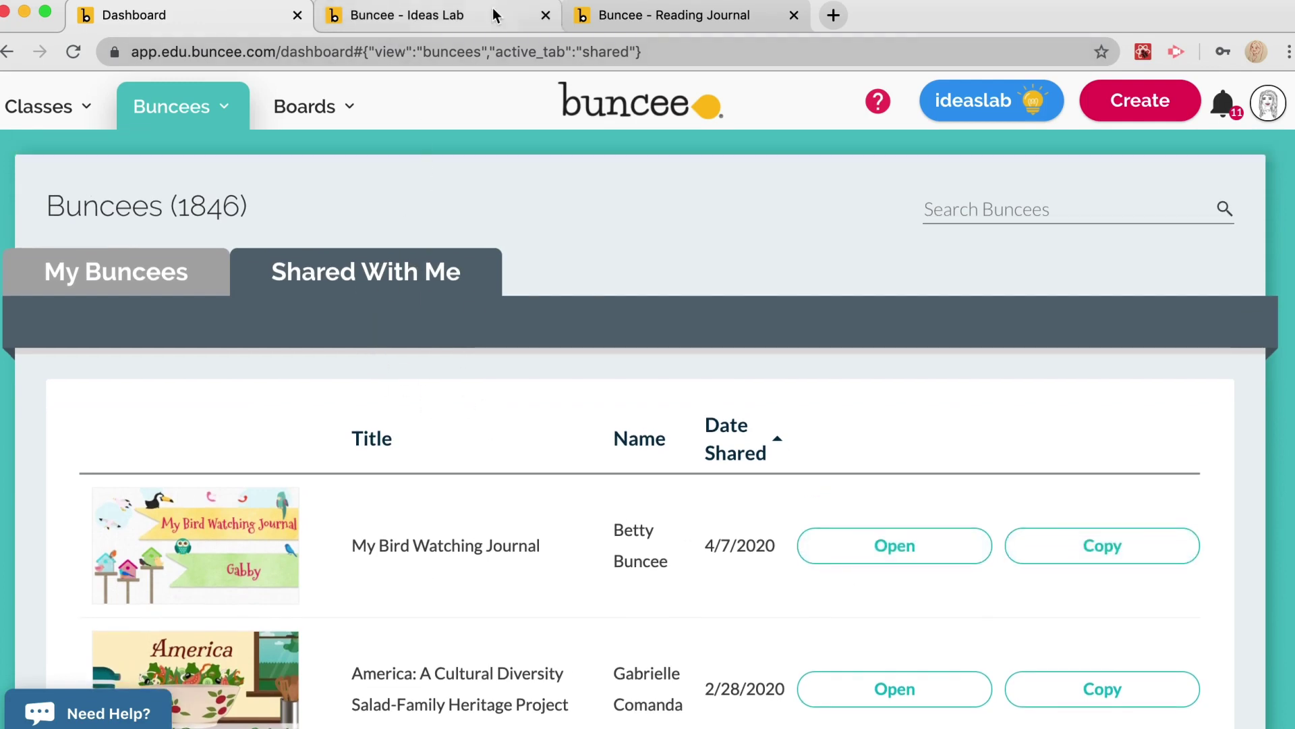
{"action": "left_click", "coordinate": [640, 19]}
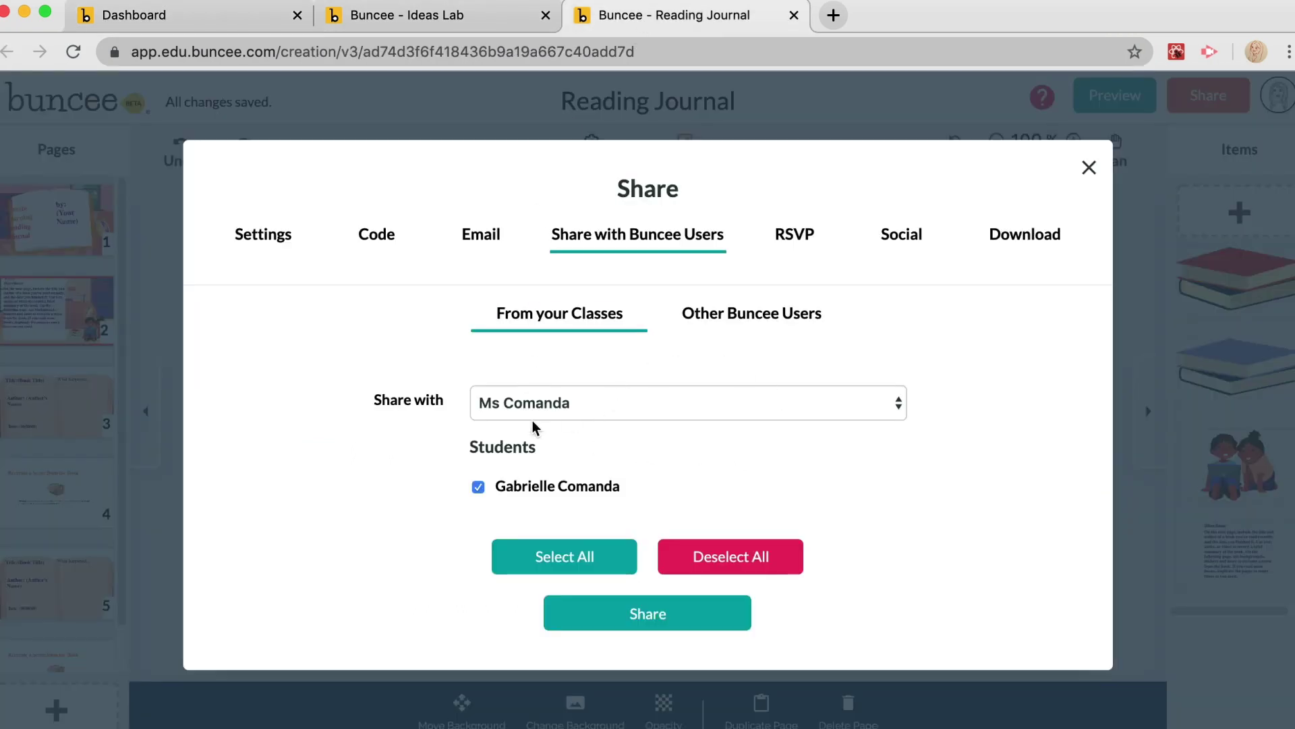